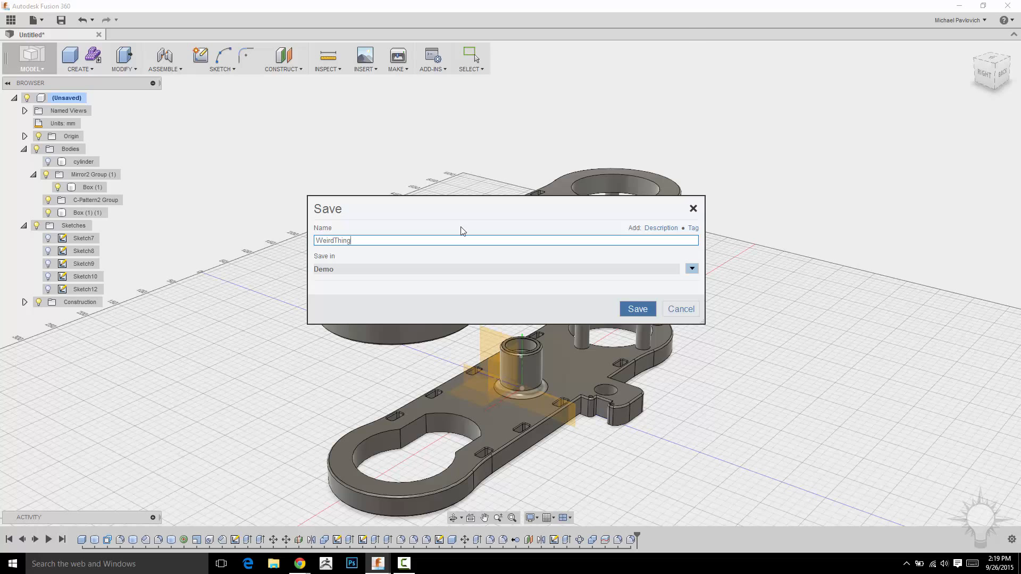
- Save the design as WeirdThing in the Demo project and show the project's data panel
key("Return")
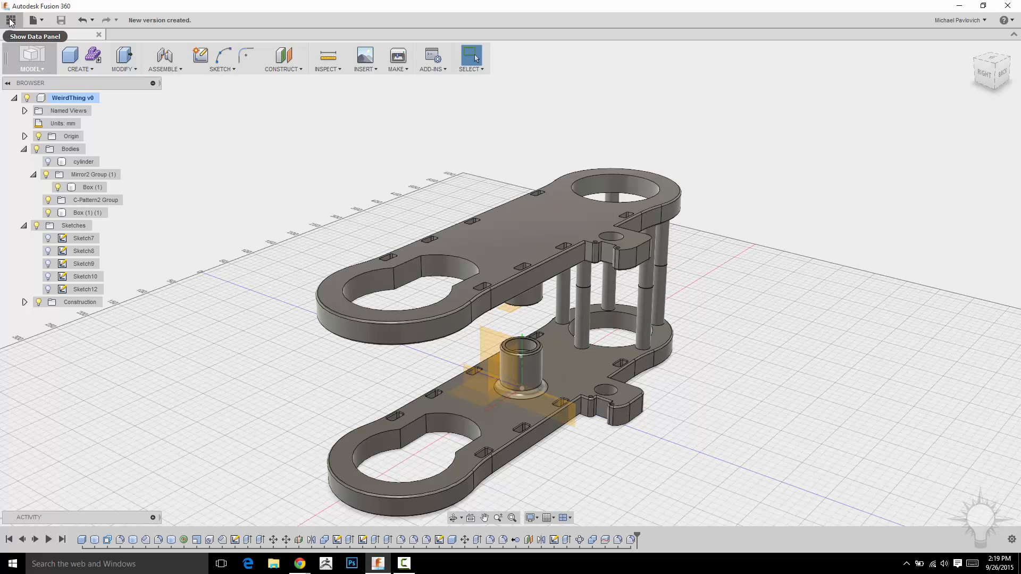
left_click(10, 19)
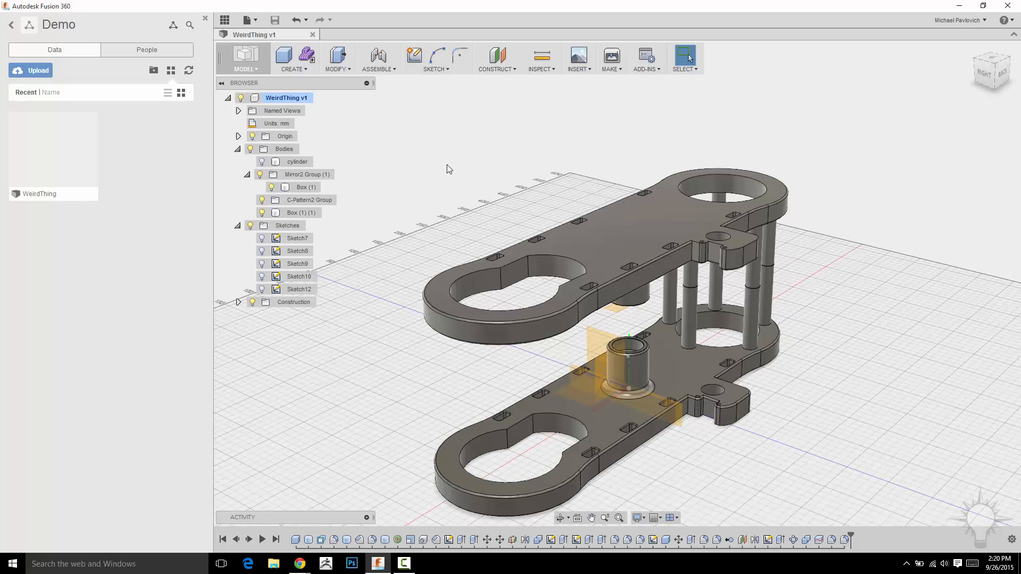
left_click(529, 328)
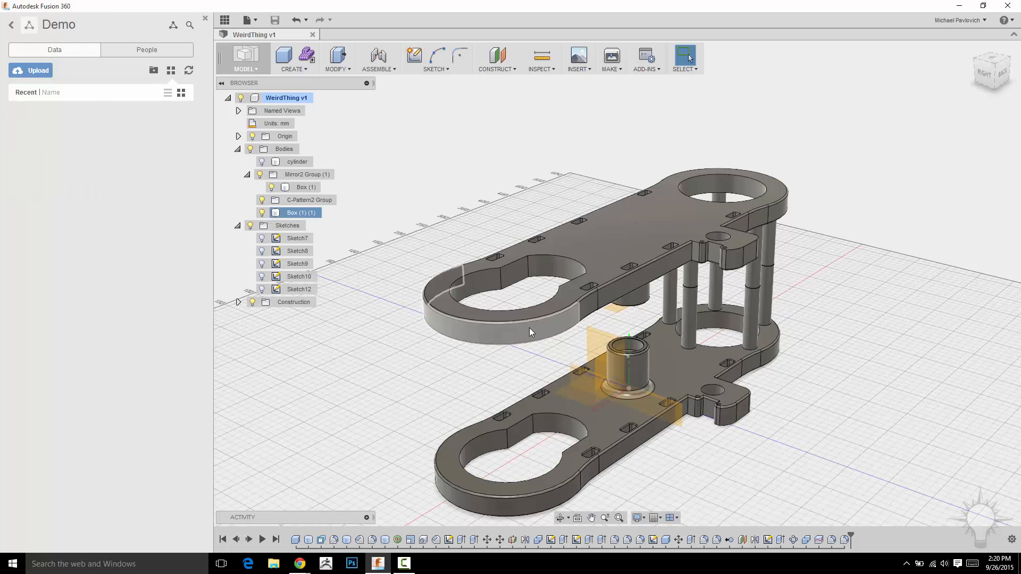
left_click(490, 220)
middle_click_drag(491, 220, 459, 176, "shift")
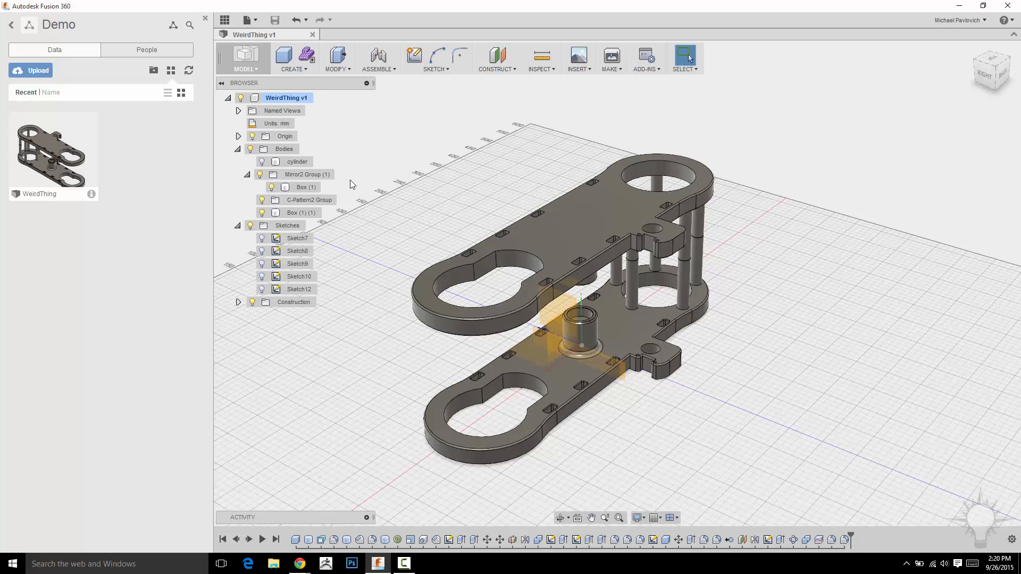
middle_click_drag(429, 131, 444, 150, "shift")
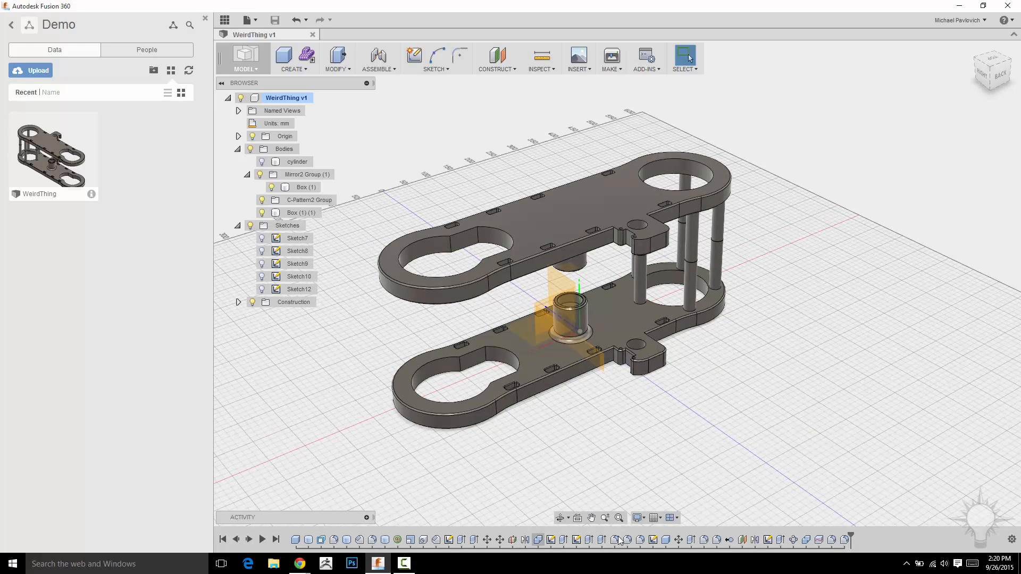
middle_click_drag(399, 132, 627, 235, "shift")
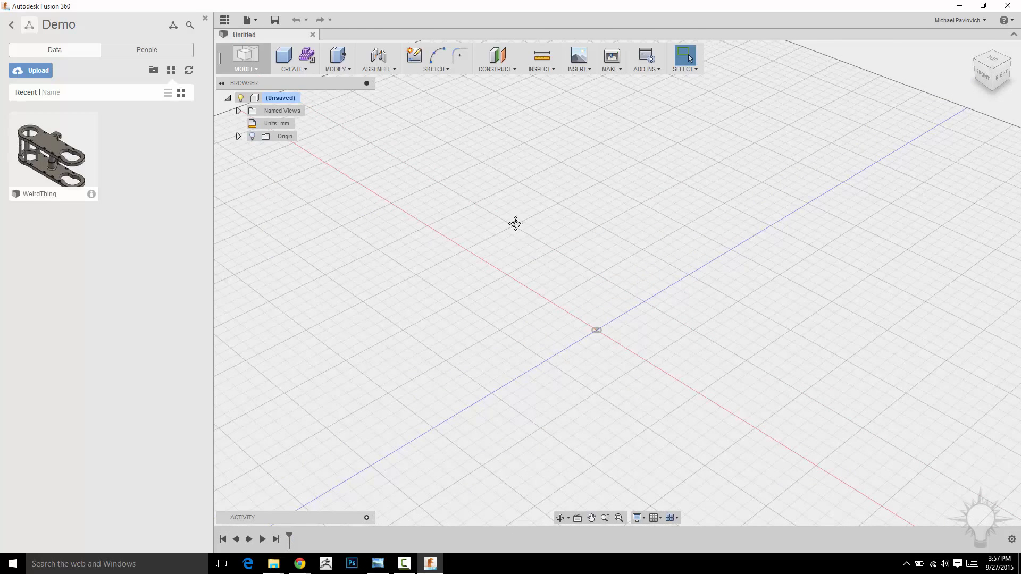
middle_click_drag(515, 224, 487, 236)
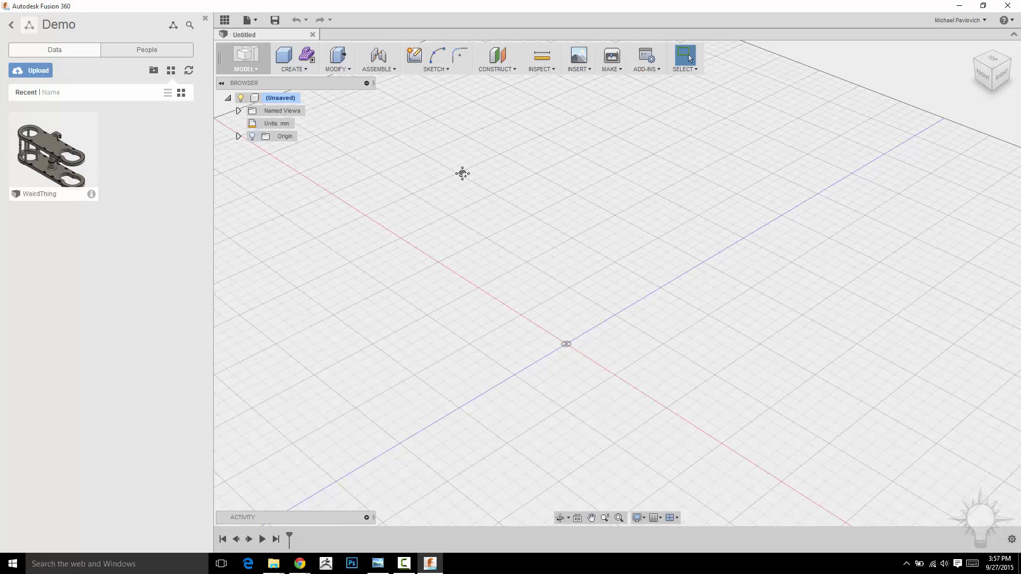
middle_click_drag(463, 173, 449, 158)
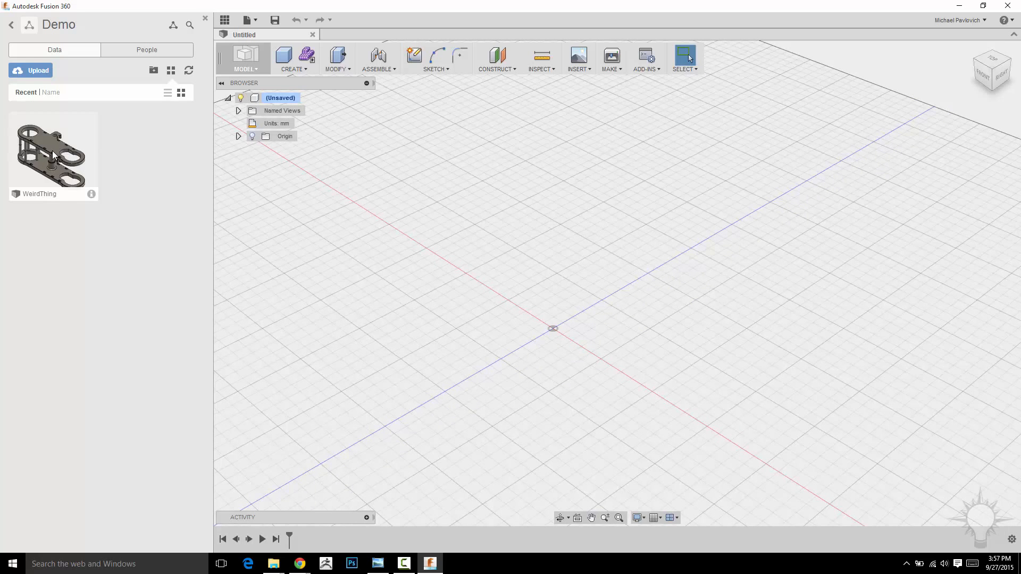
middle_click_drag(559, 281, 523, 224, "shift")
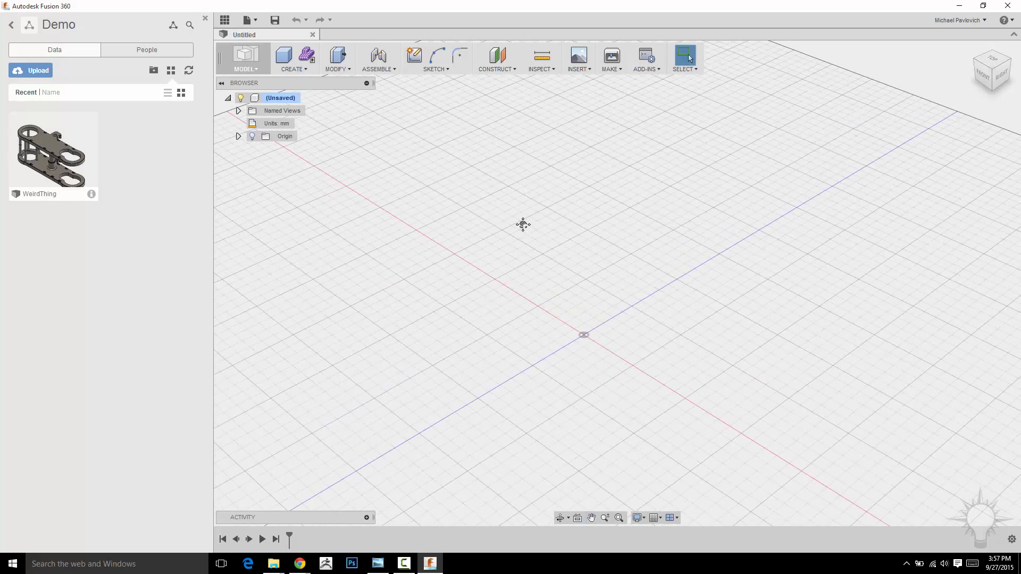
- Save the empty untitled design as TubeLock in the Demo project
left_click(248, 20)
left_click(257, 95)
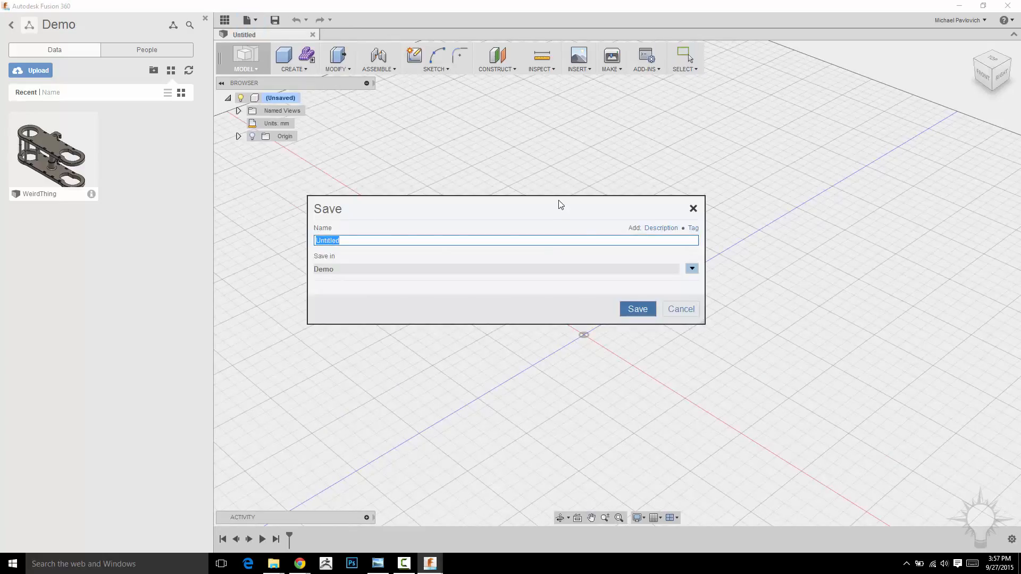
type("TubeLock")
key("Return")
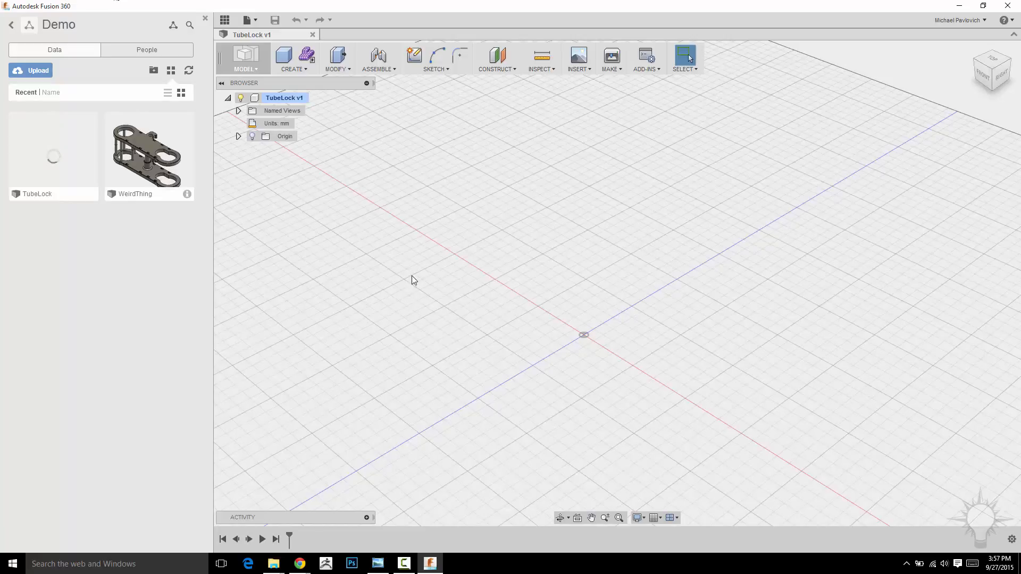
- Insert the WeirdThing design into the current TubeLock design, accepting its default placement without any offset or rotation
right_click(147, 135)
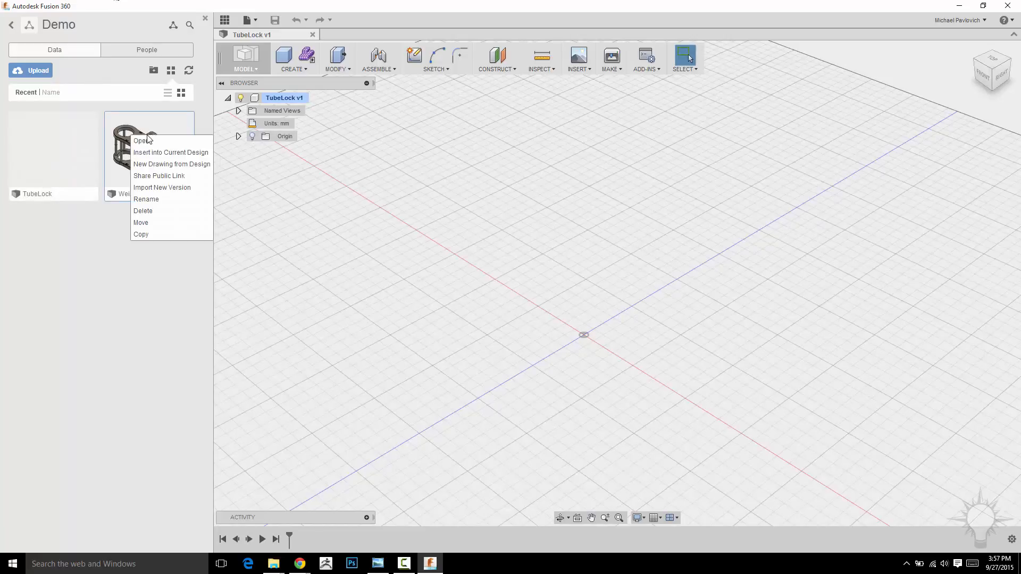
left_click(168, 156)
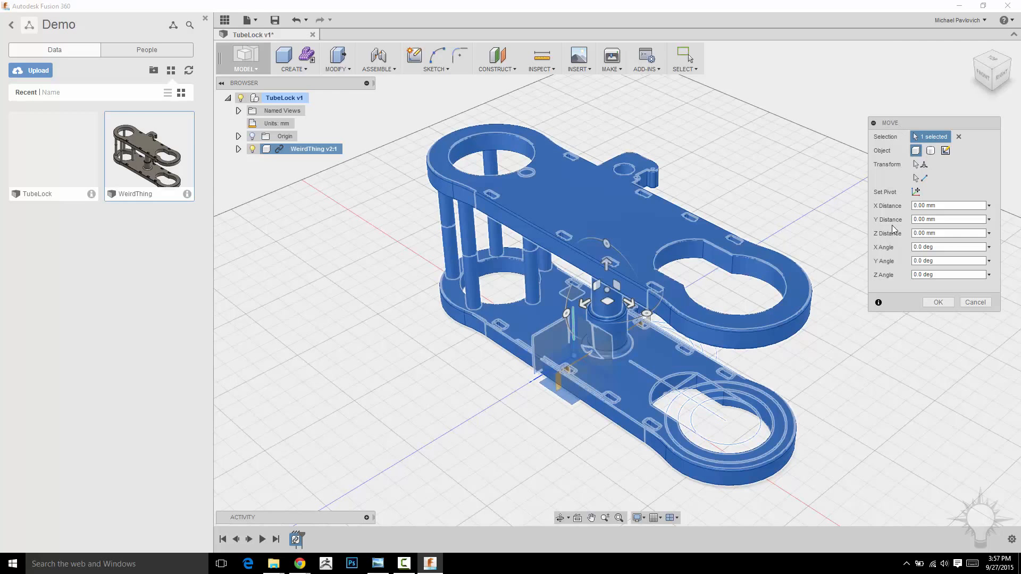
left_click(938, 302)
middle_click_drag(713, 133, 266, 180, "shift")
scroll(298, 249, "down", 3)
scroll(298, 249, "down", 1)
middle_click_drag(298, 249, 335, 270)
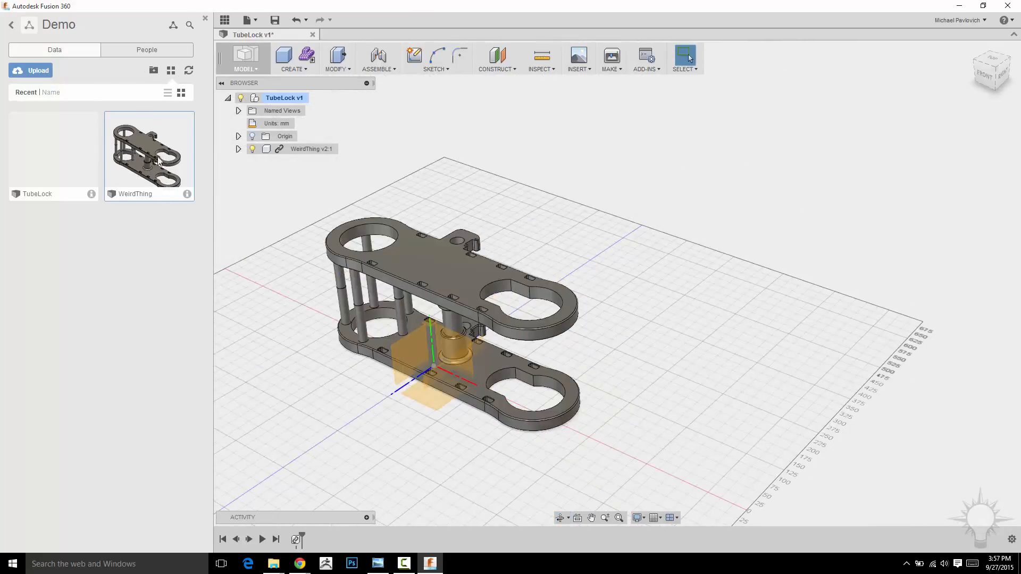
middle_click_drag(529, 289, 586, 267)
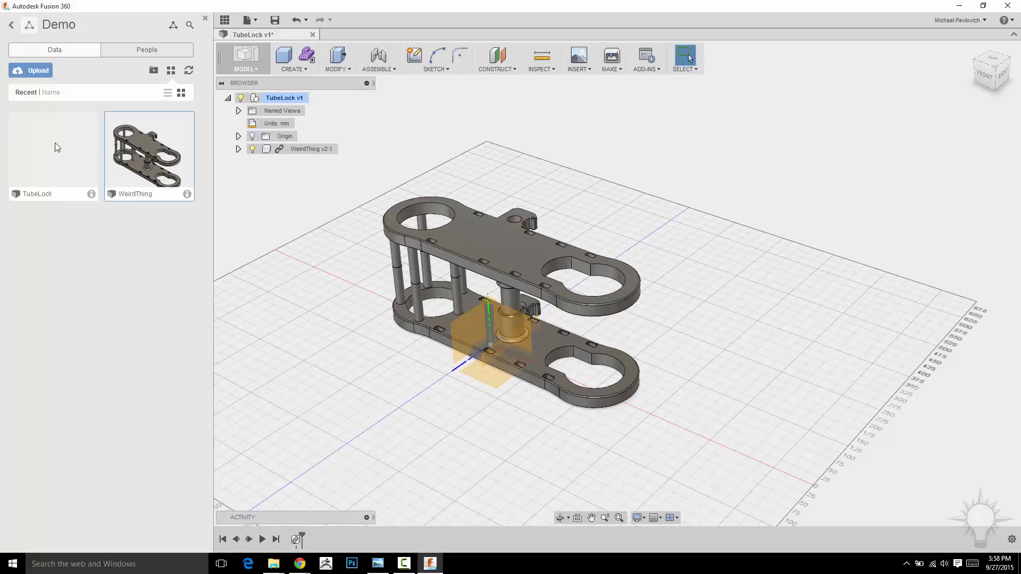
middle_click_drag(464, 143, 585, 199)
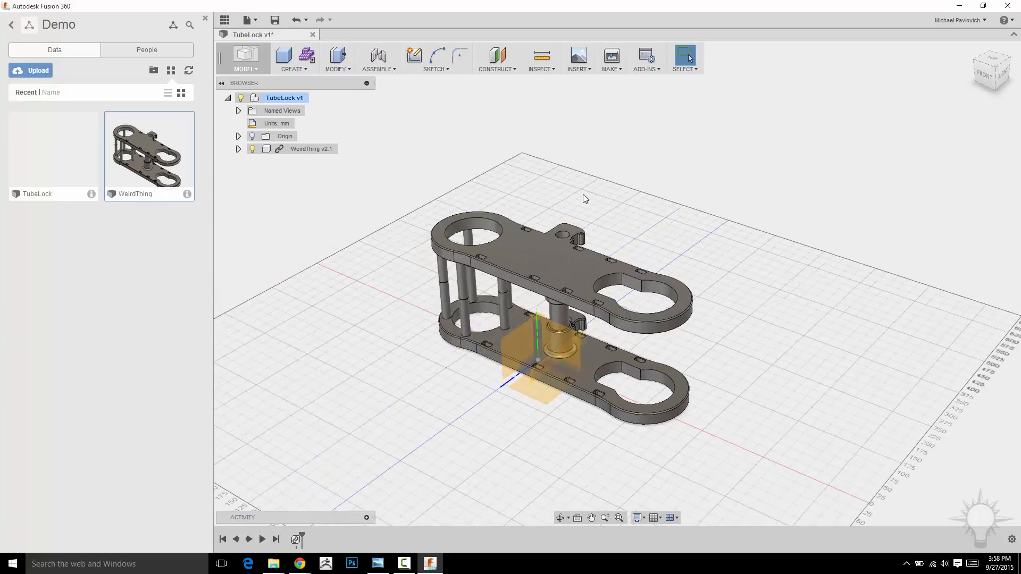
- Make the inserted WeirdThing component unselectable
right_click(298, 150)
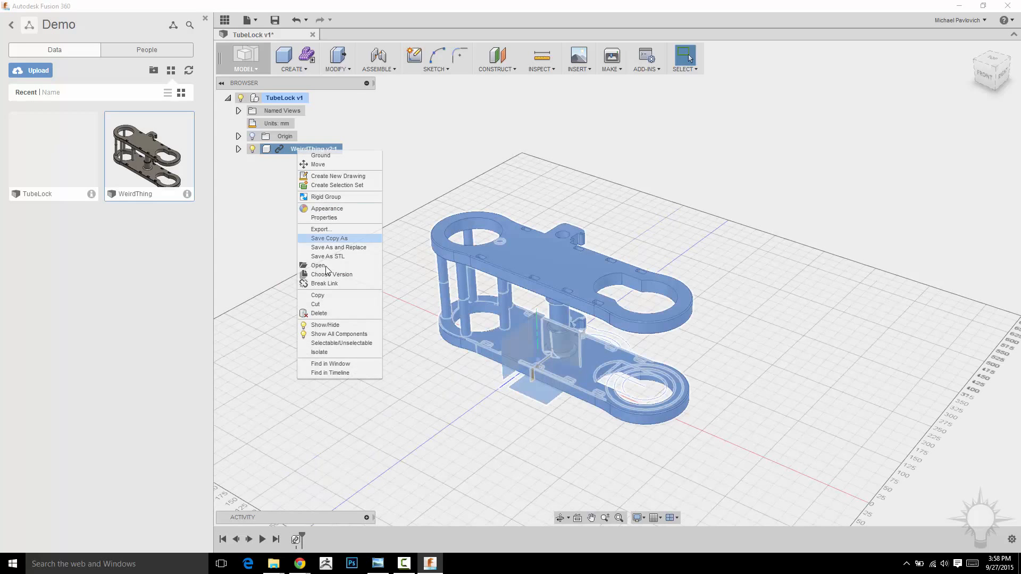
left_click(579, 146)
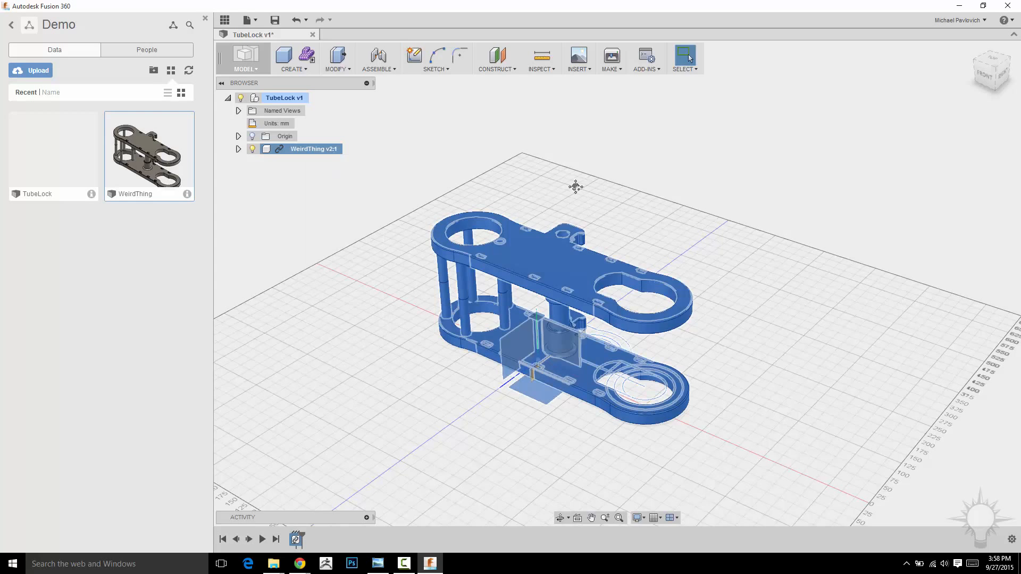
middle_click_drag(575, 187, 548, 193)
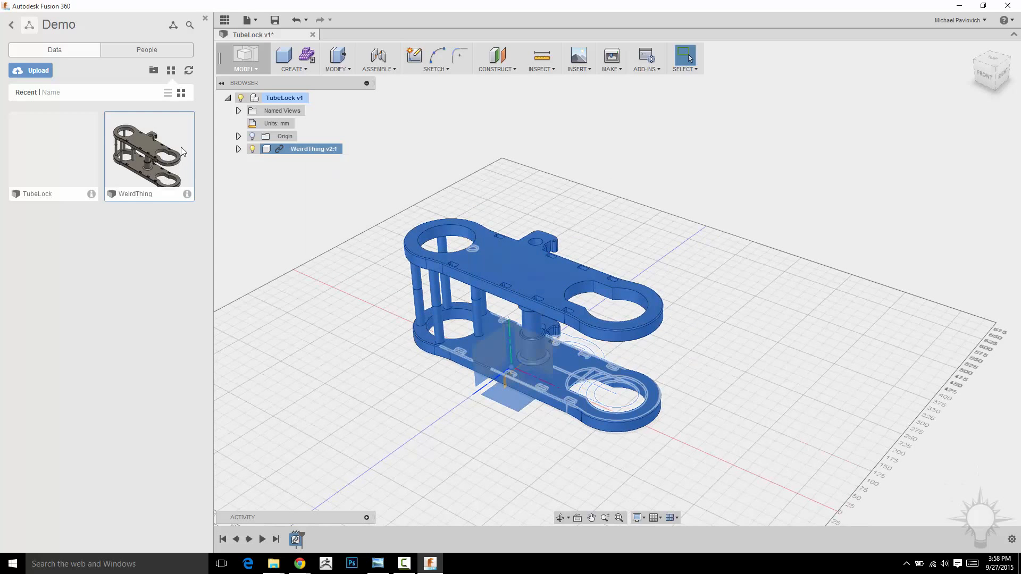
right_click(297, 149)
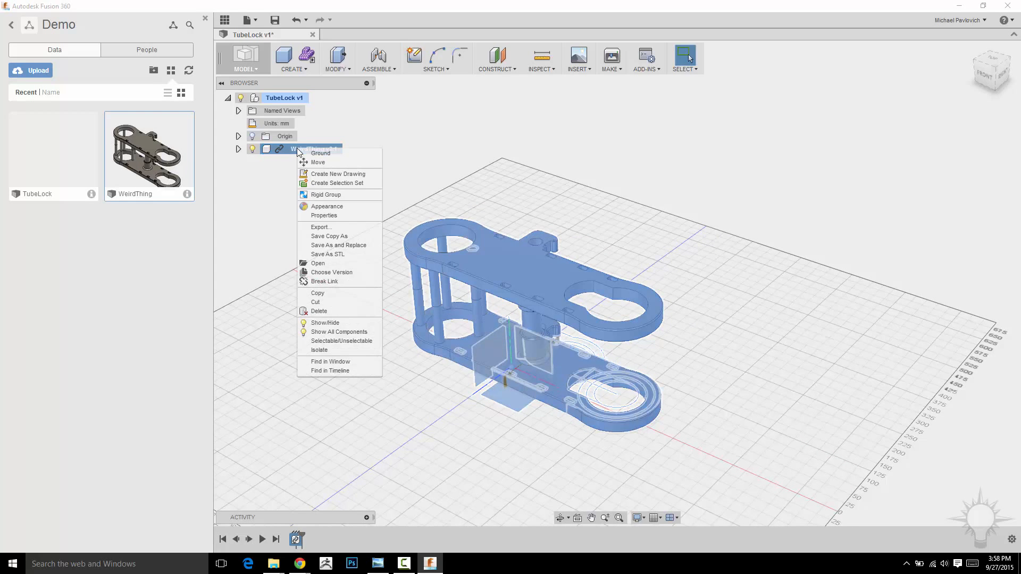
left_click(319, 349)
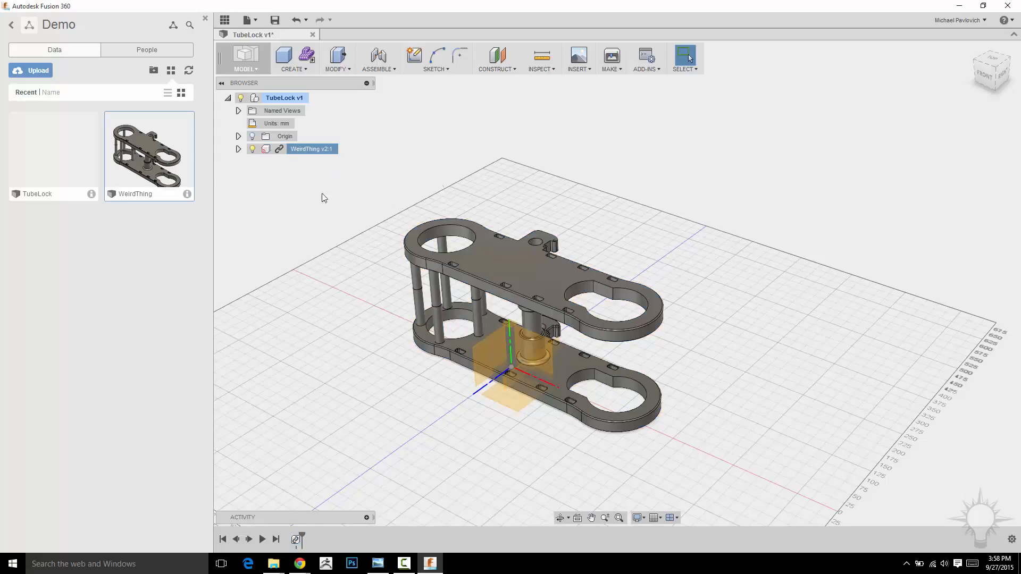
middle_click_drag(596, 162, 630, 165, "shift")
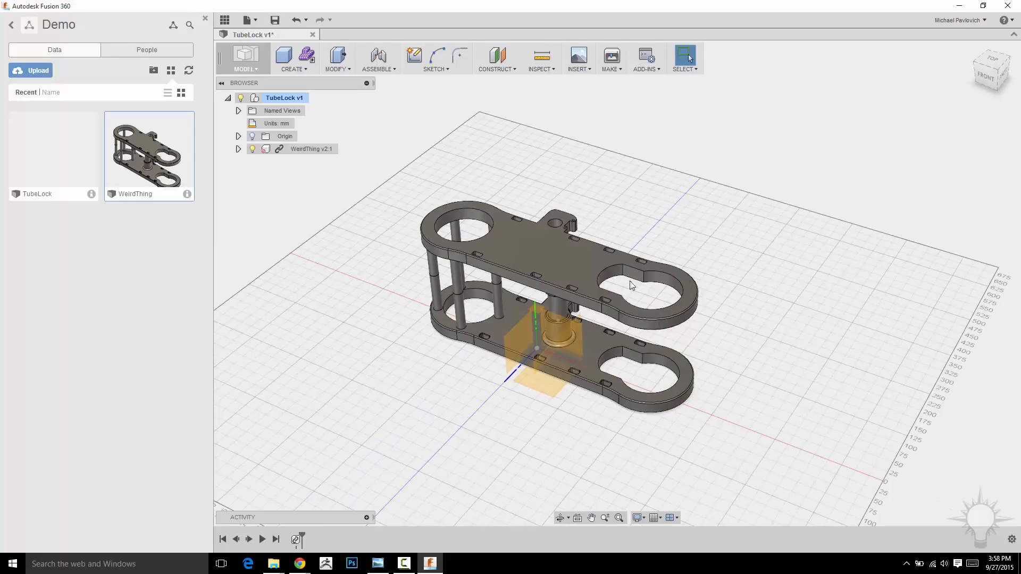
middle_click_drag(633, 283, 633, 170, "shift")
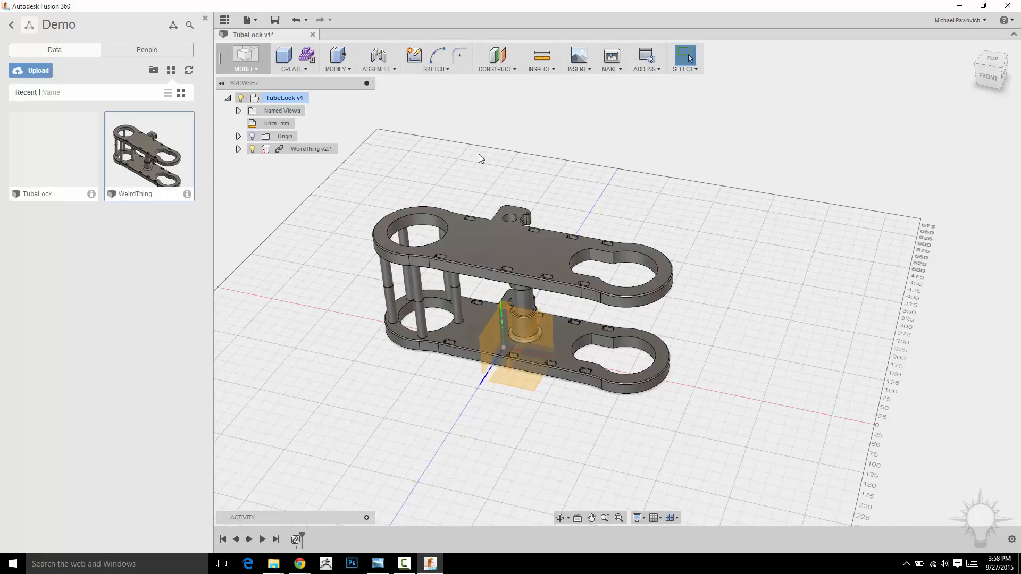
- Make the WeirdThing component selectable again
left_click(296, 151)
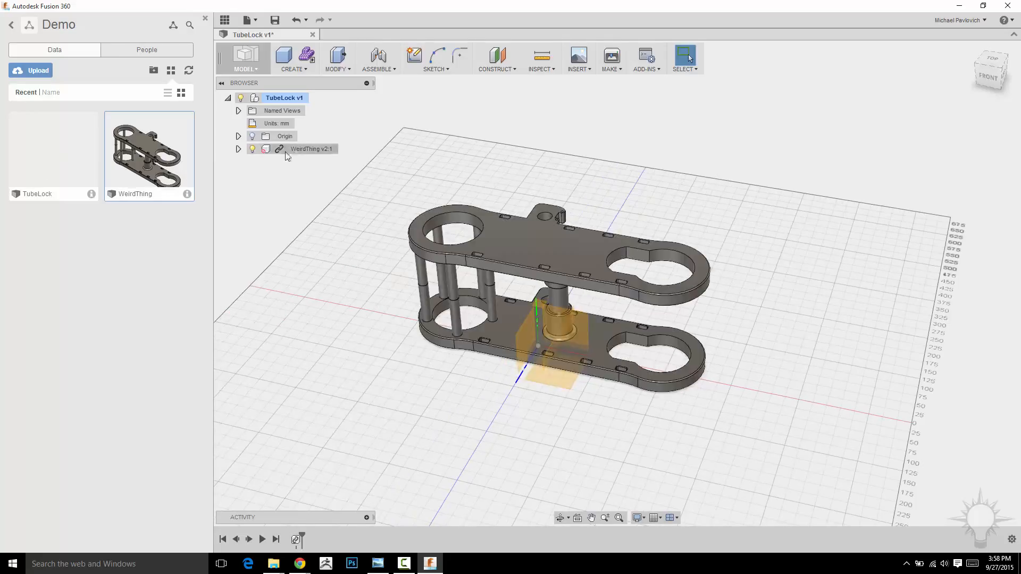
right_click(296, 151)
left_click(320, 341)
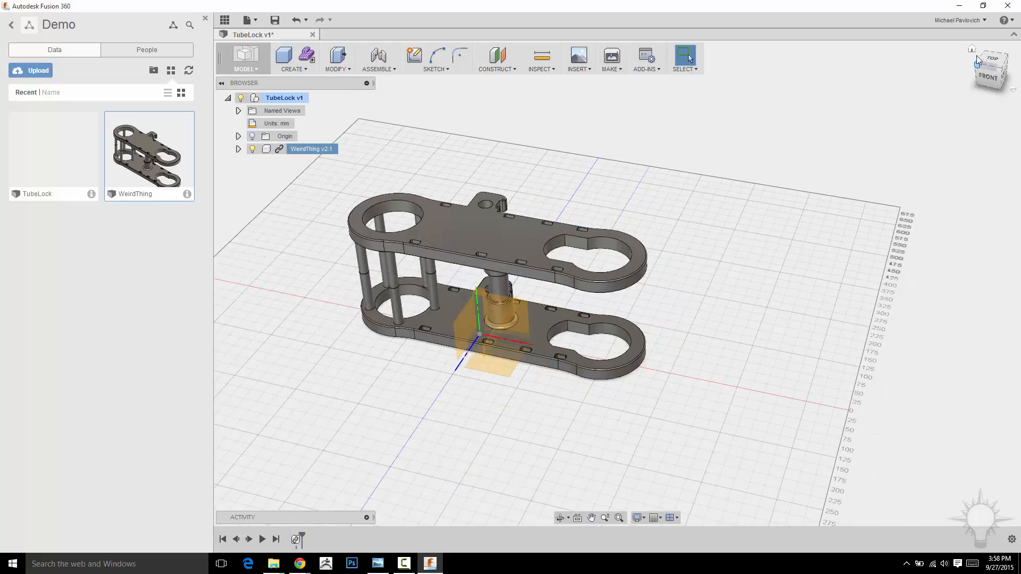
- Create a sketch on the top face of the upper plate, finish it with the face's outlines, and hide the WeirdThing component
scroll(840, 122, "up", 3)
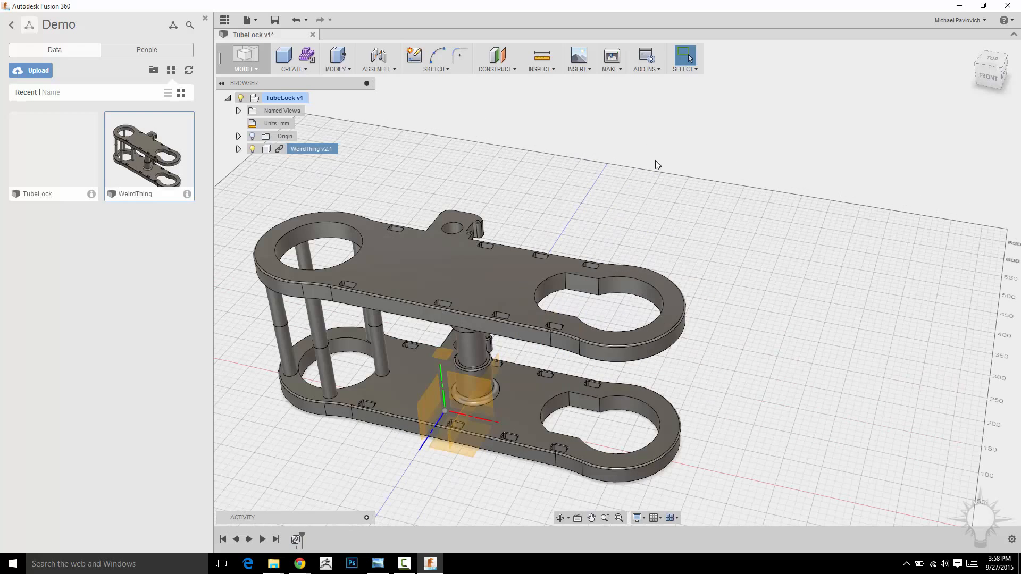
left_click(434, 69)
left_click(458, 83)
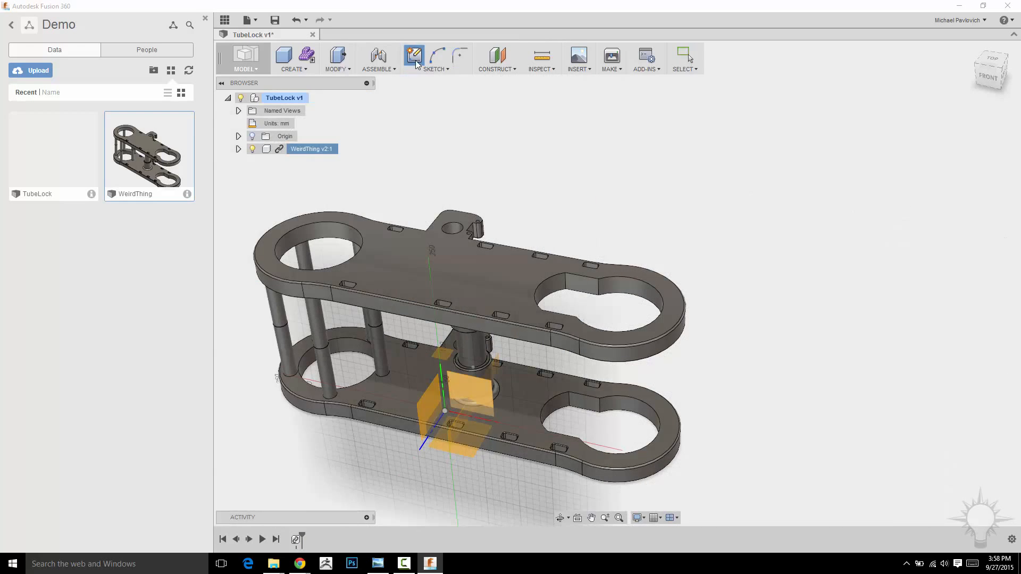
middle_click_drag(654, 196, 681, 152)
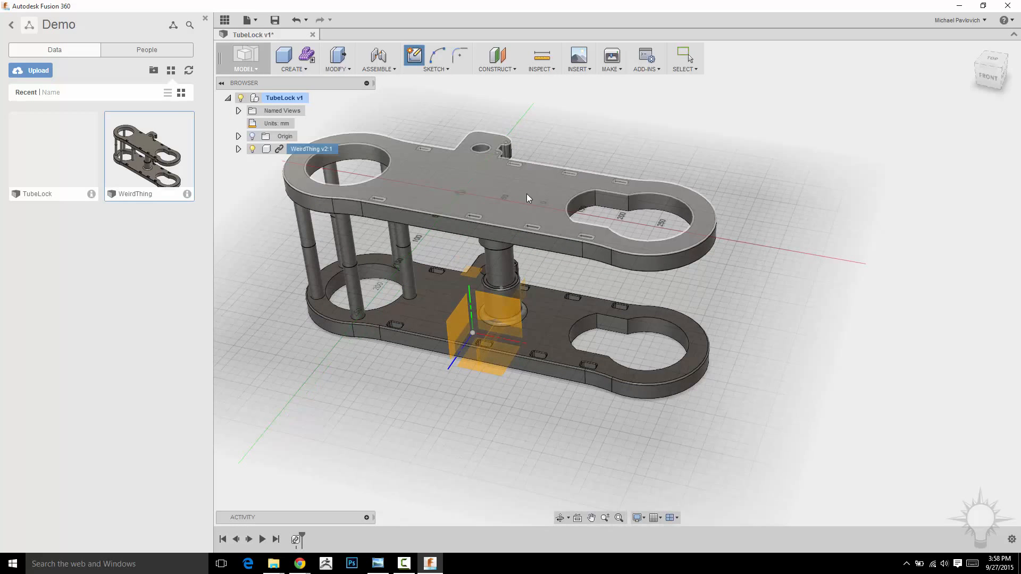
left_click(533, 183)
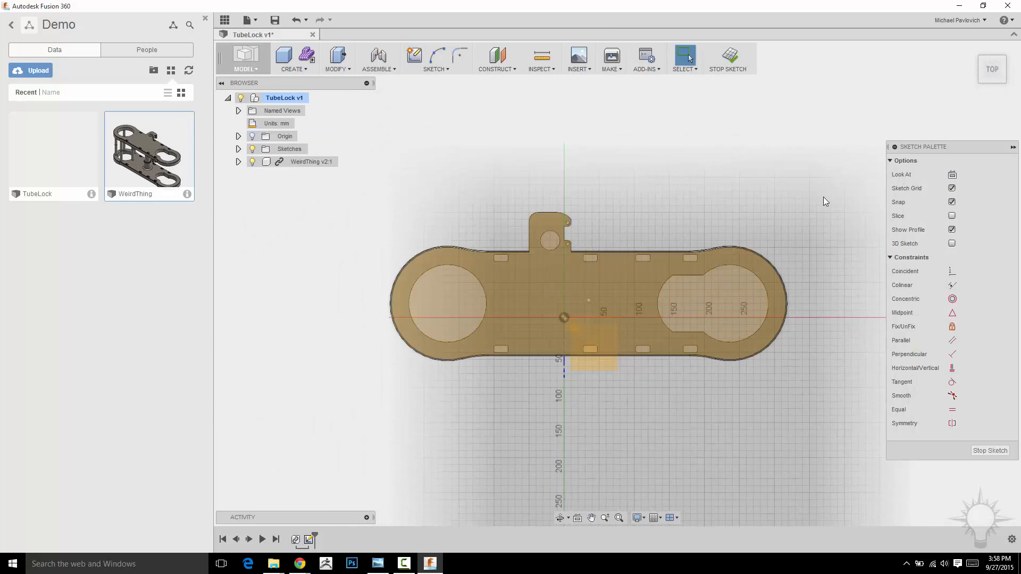
mouse_move(755, 176)
middle_mouse_down("shift")
mouse_move(739, 185)
mouse_move(750, 186)
middle_mouse_up("shift")
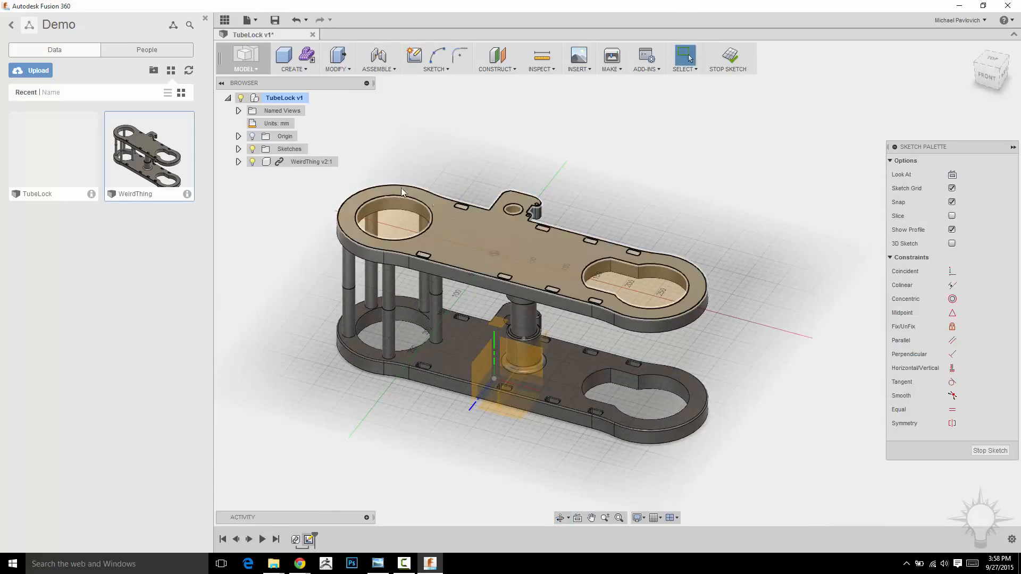
left_click(730, 56)
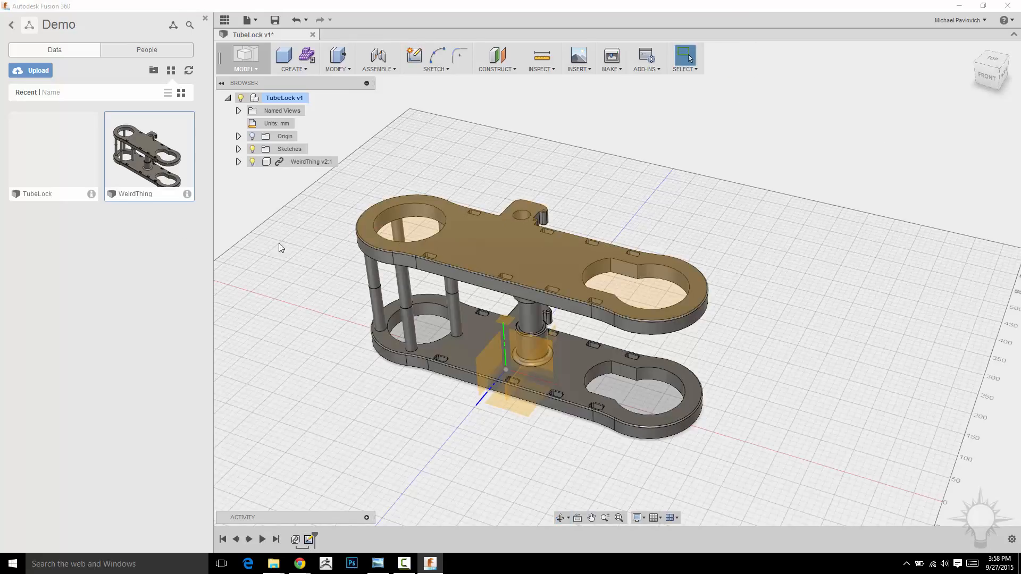
left_click(253, 162)
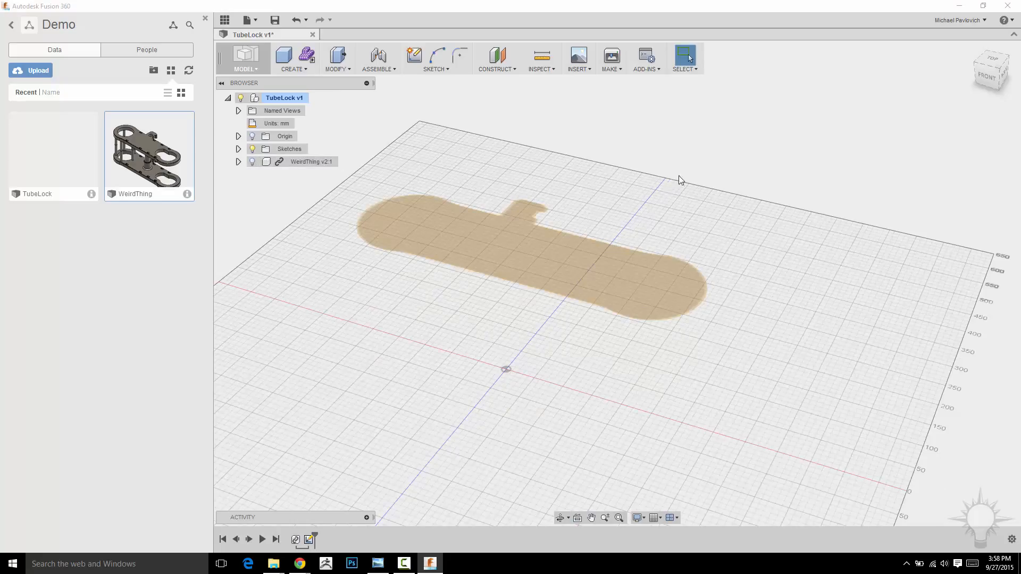
scroll(678, 176, "up", 3)
scroll(563, 264, "up", 2)
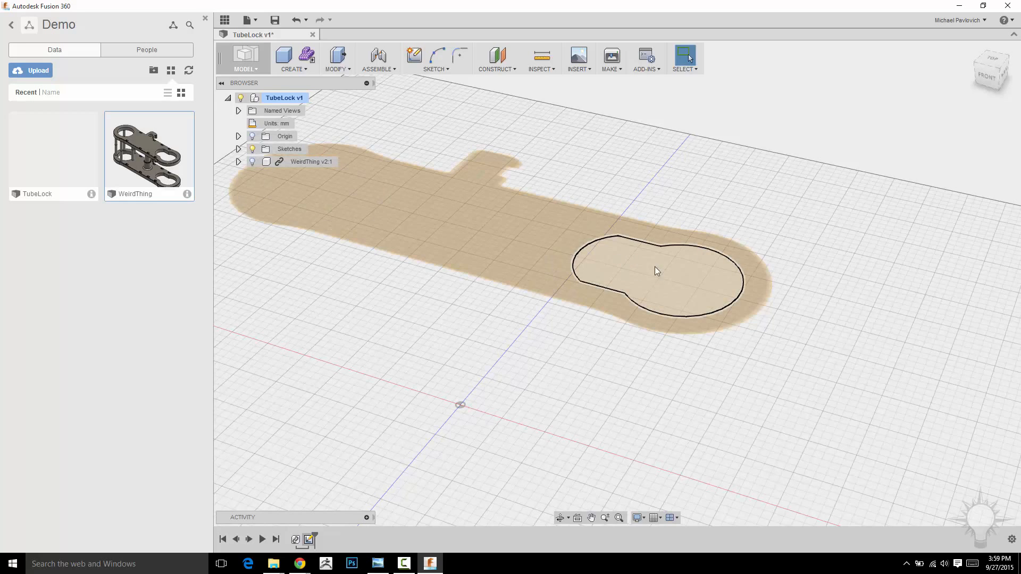
left_click(690, 279)
right_click(785, 156)
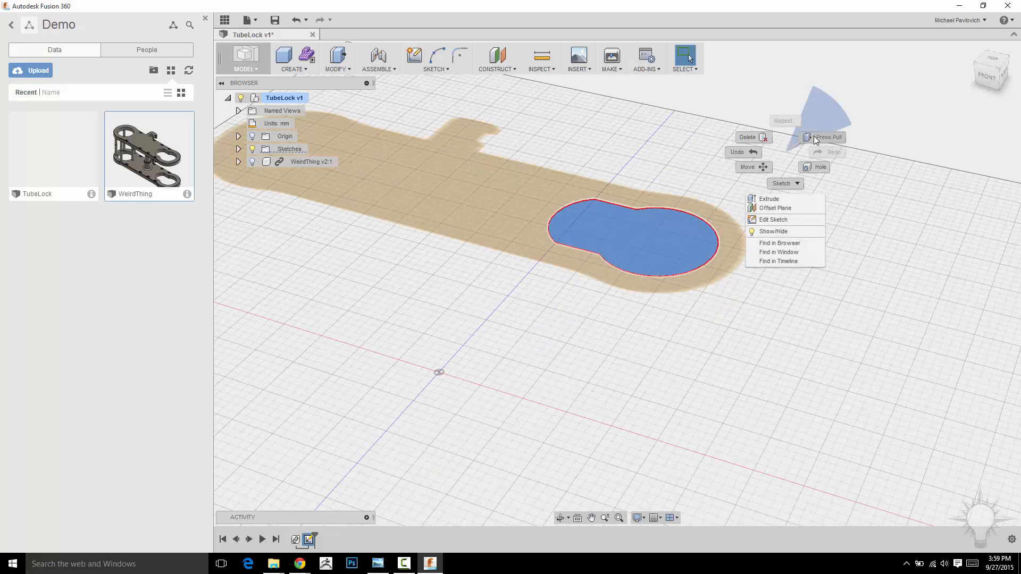
left_click(809, 134)
type("-80")
middle_click_drag(706, 157, 642, 181, "shift")
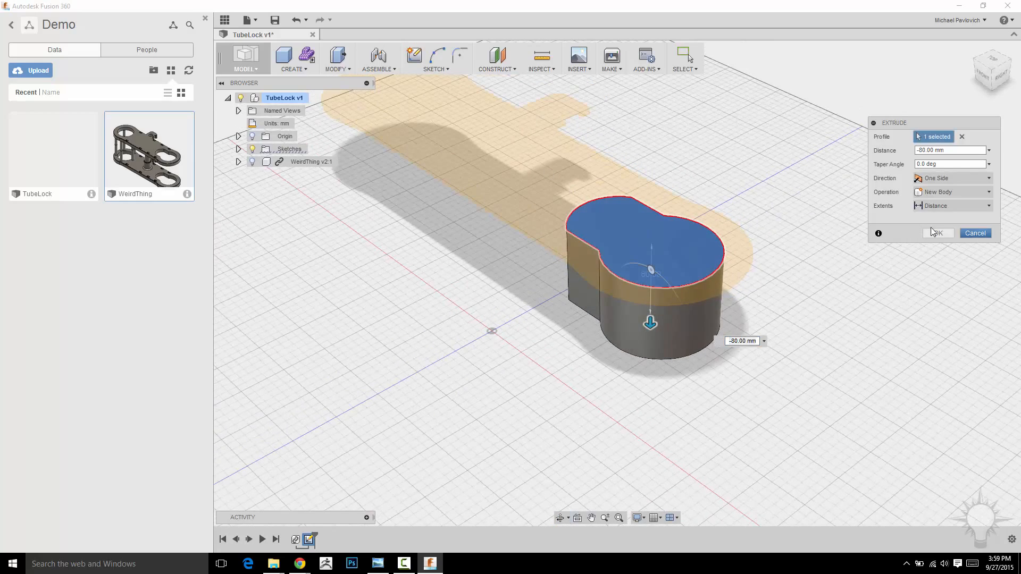
left_click(976, 233)
- Open the sketch of the upper plate's outlines for editing
scroll(659, 231, "up", 3)
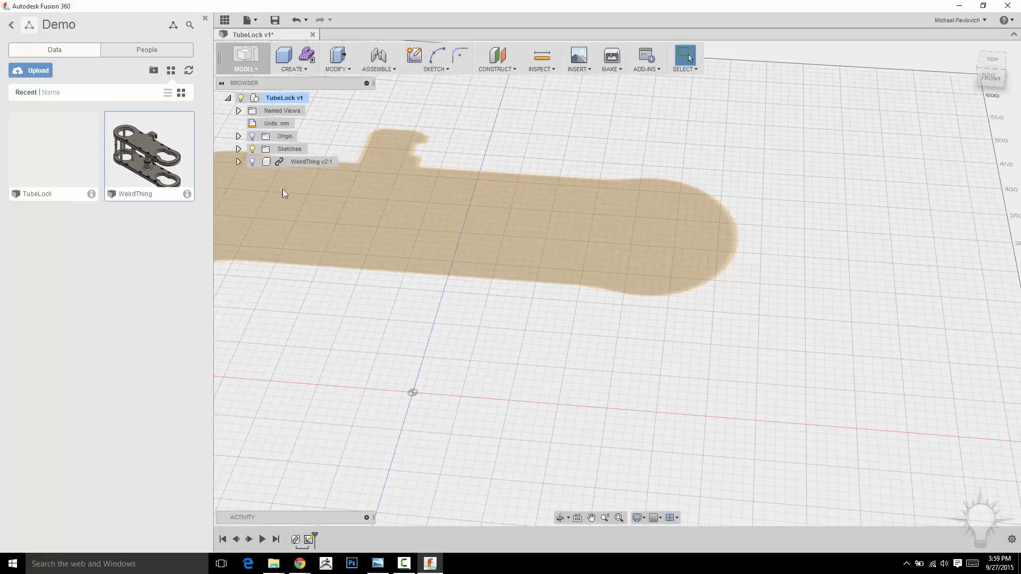
middle_click_drag(512, 122, 623, 121)
left_click(238, 149)
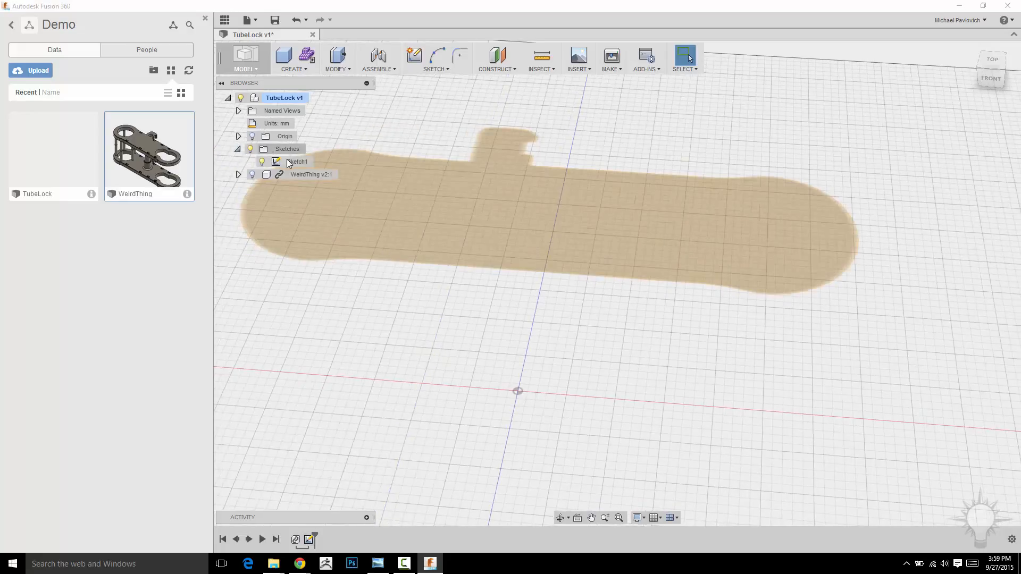
right_click(289, 160)
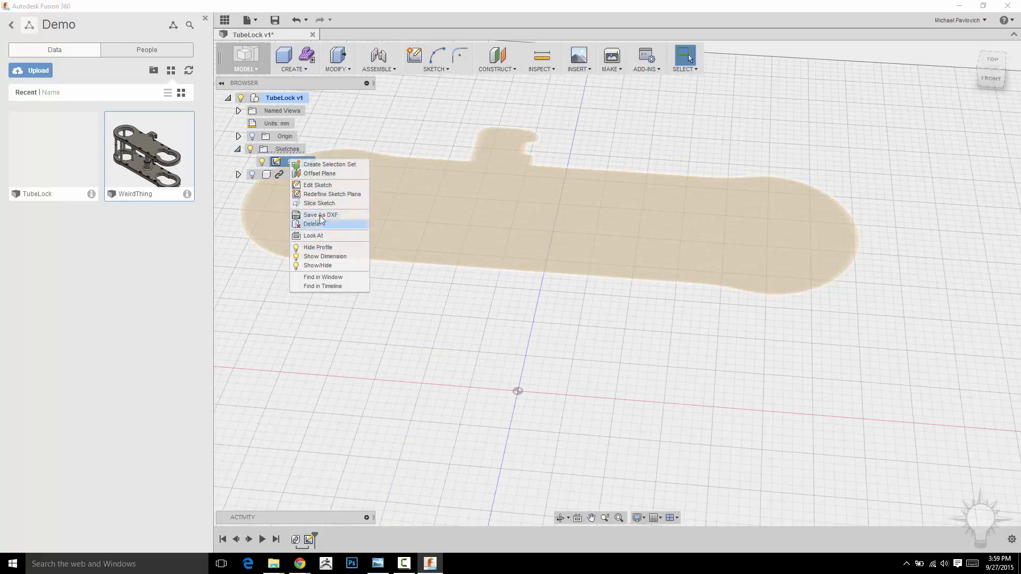
left_click(319, 186)
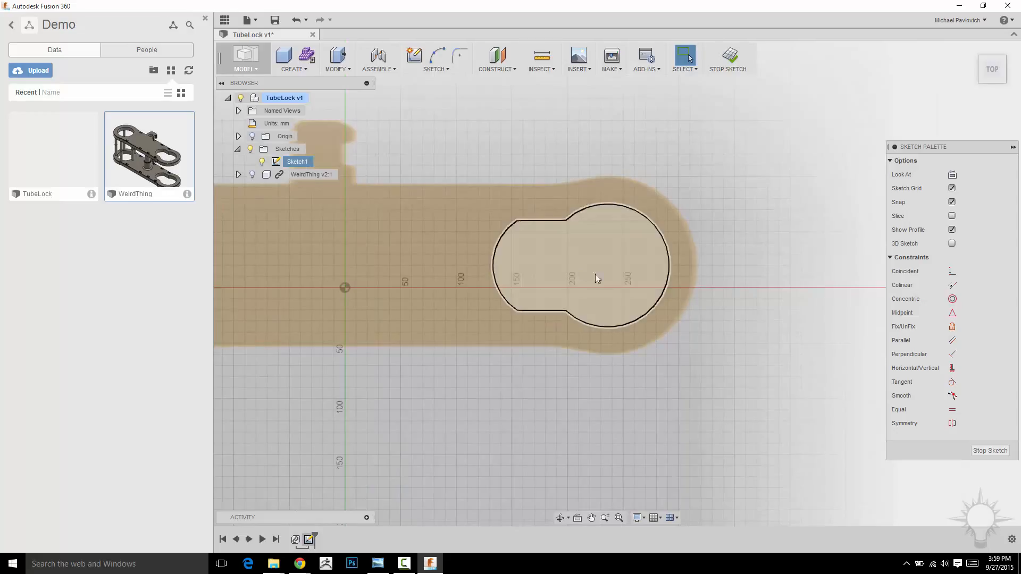
key("ctrl+z")
- Draw a circle matching the large rounded end of the keyhole-shaped outline and finish the sketch
key("c")
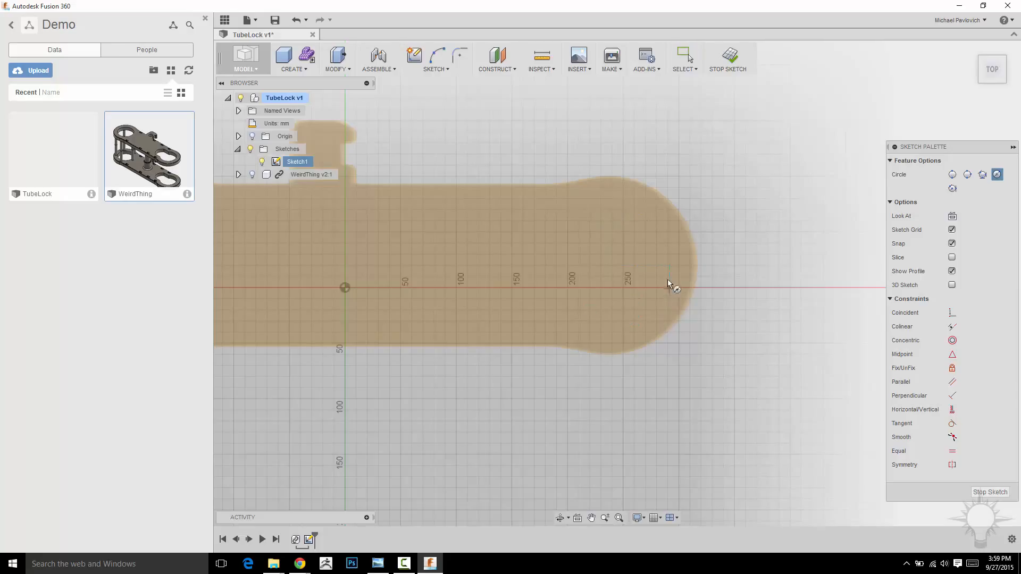
scroll(667, 245, "up", 3)
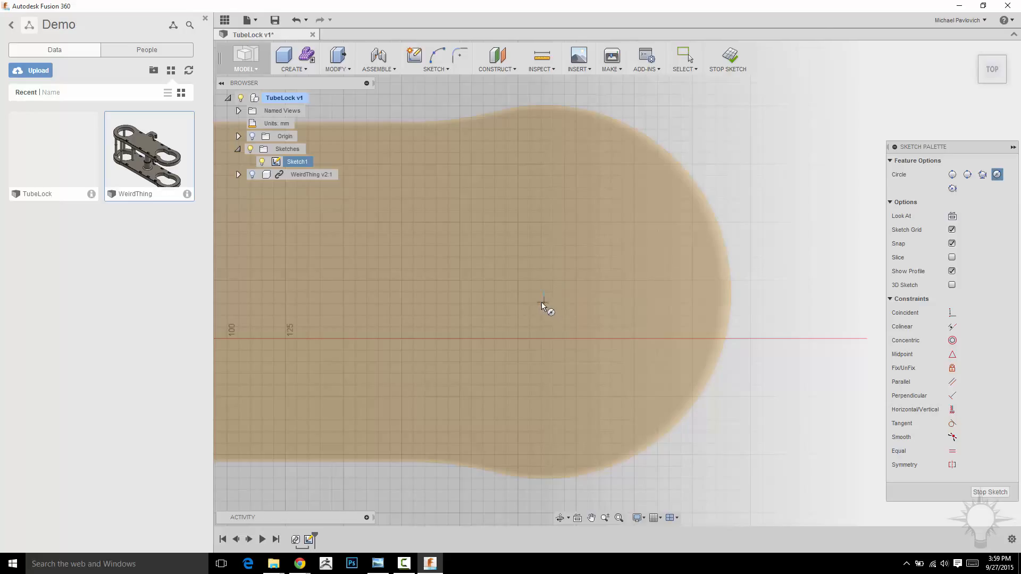
scroll(541, 302, "down", 3)
left_click(545, 276)
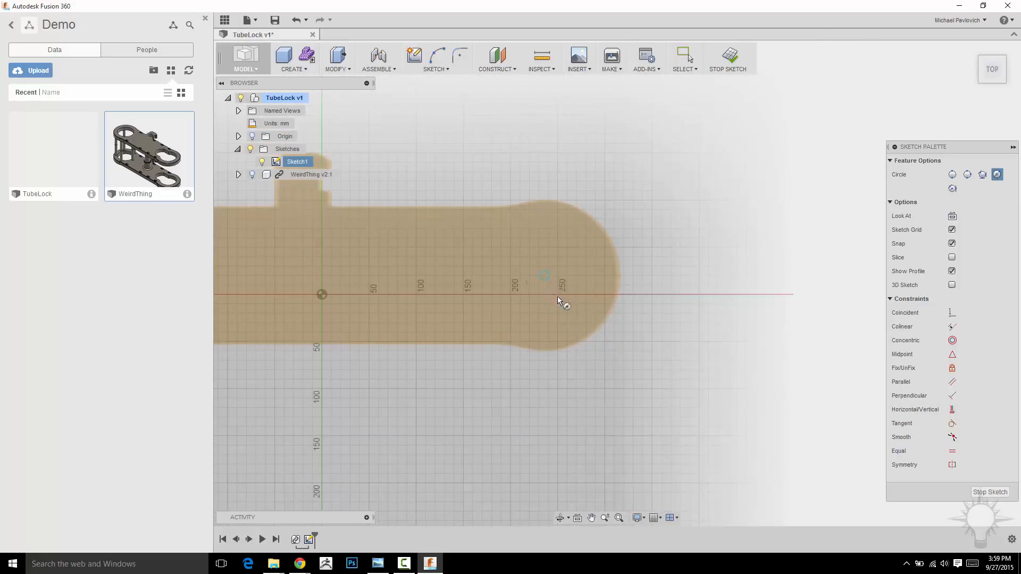
left_click(583, 308)
scroll(673, 196, "up", 1)
scroll(672, 201, "up", 2)
middle_click_drag(674, 207, 721, 182)
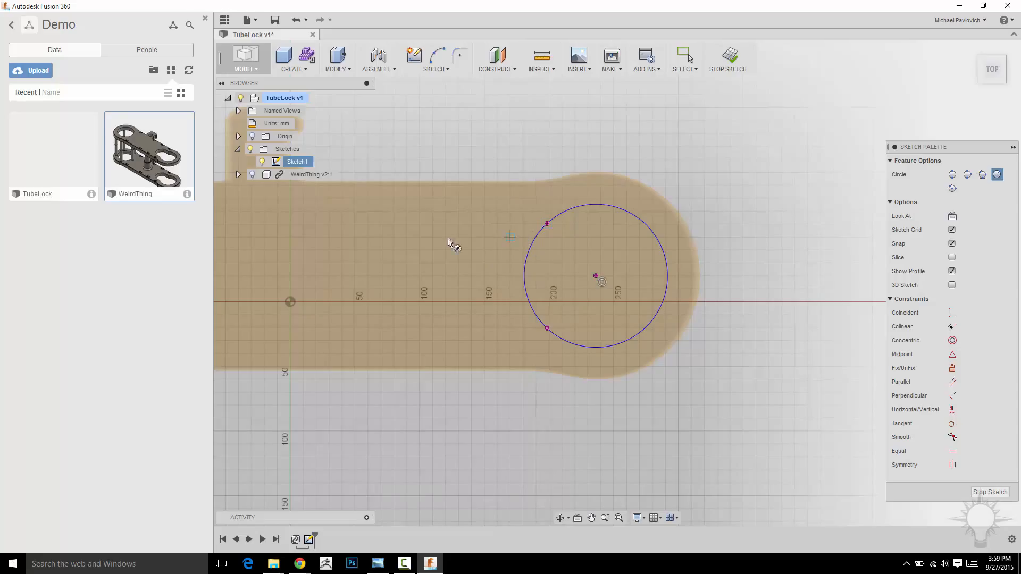
left_click(730, 55)
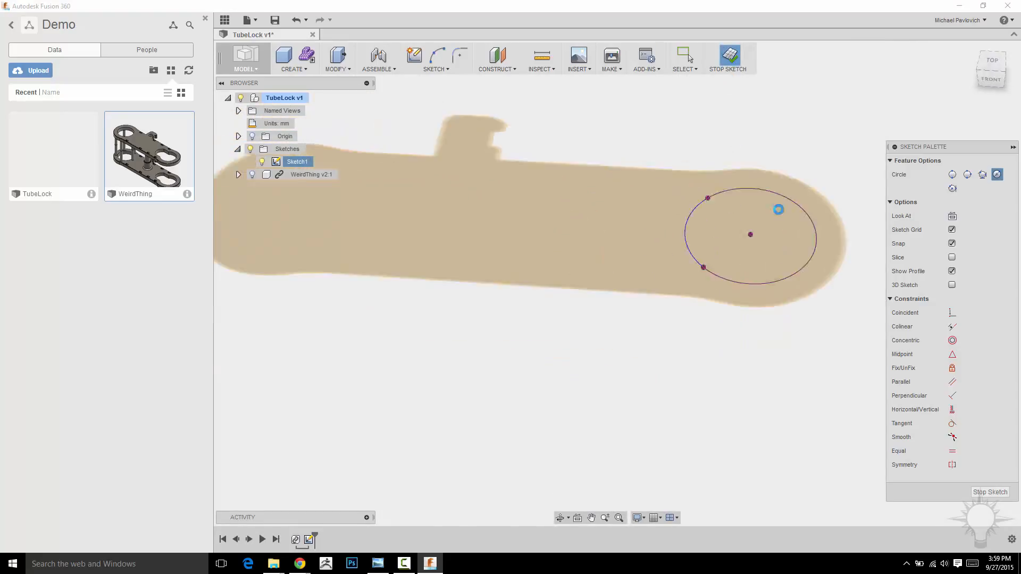
- Extrude both regions of the keyhole profile by -50 mm as a new body
left_click(526, 229)
left_click(503, 230, "shift")
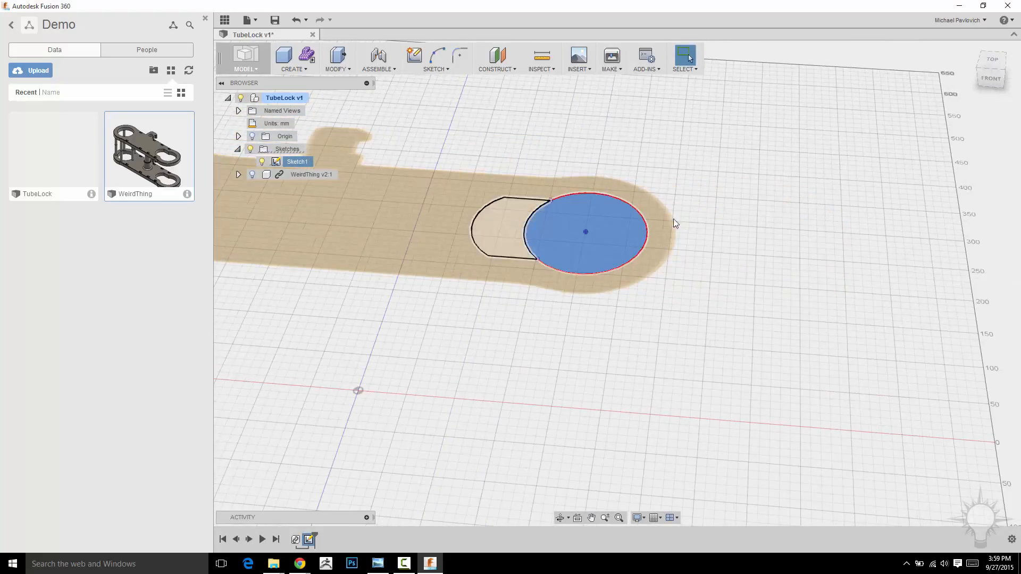
middle_click_drag(749, 231, 758, 177)
right_click(757, 145)
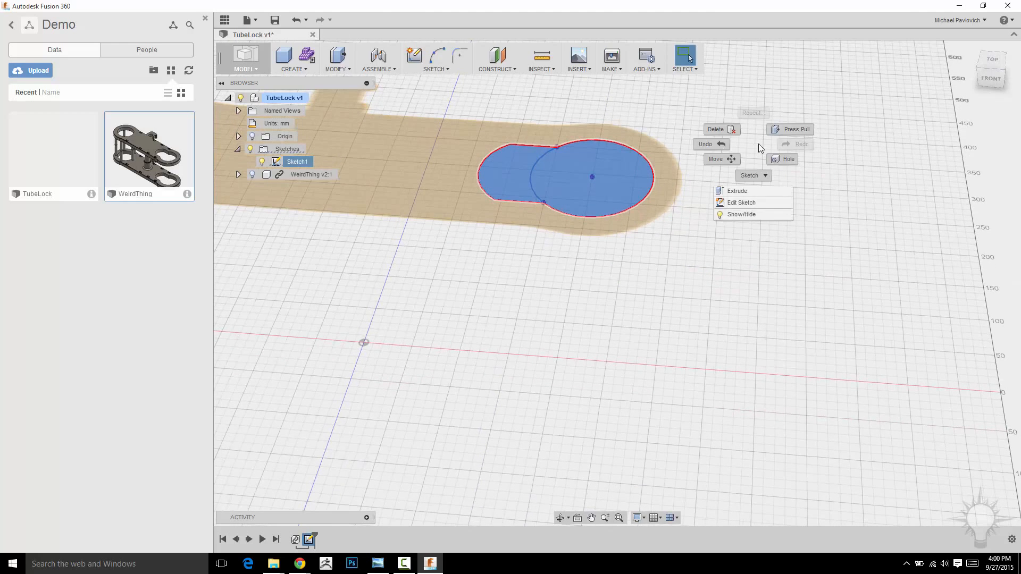
left_click(735, 190)
middle_click_drag(568, 198, 564, 171, "shift")
left_click_drag(513, 169, 516, 237)
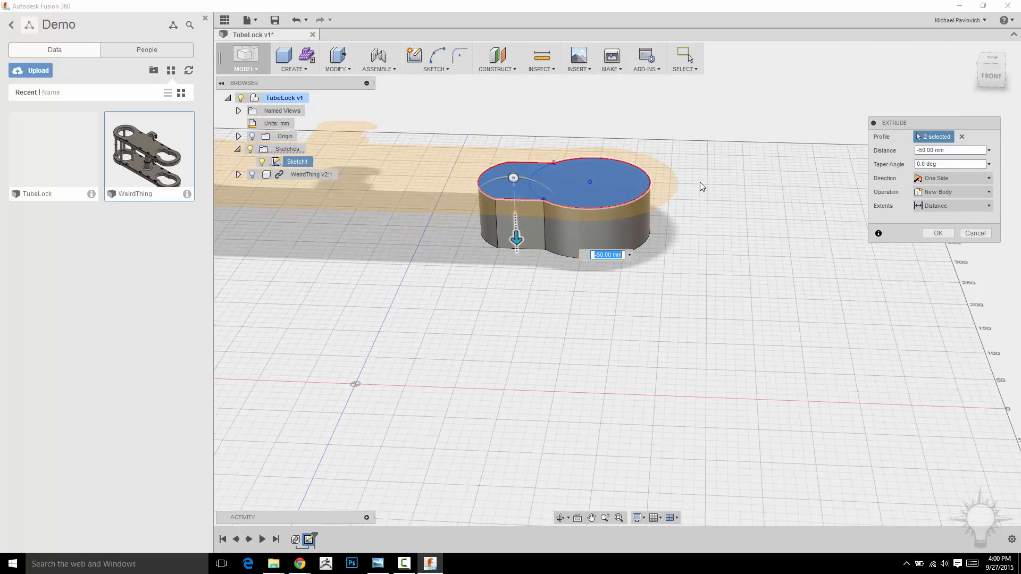
left_click(942, 232)
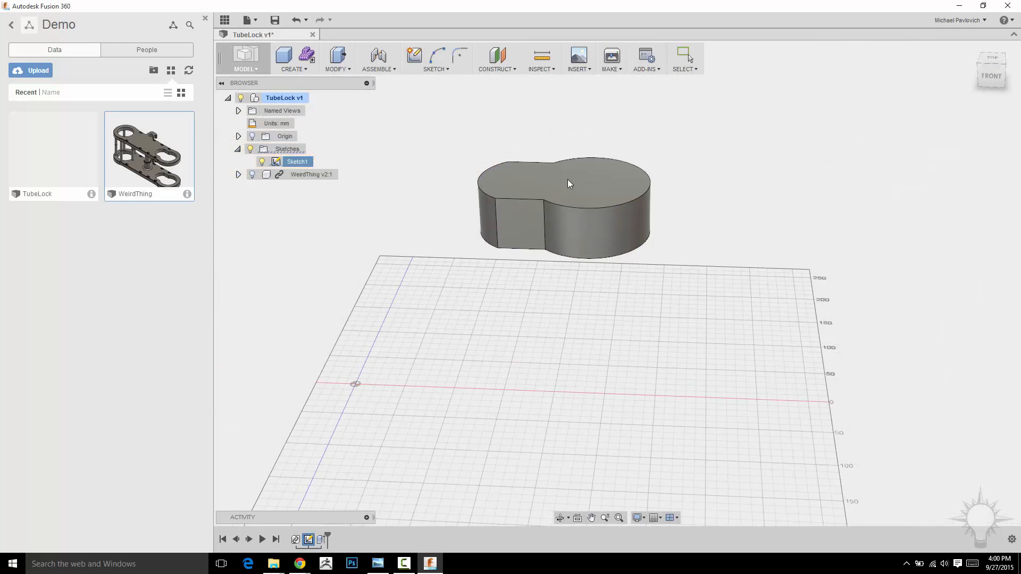
- Show the sketch again and extrude the keyhole's smaller region upward from the body's top face
left_click(261, 175)
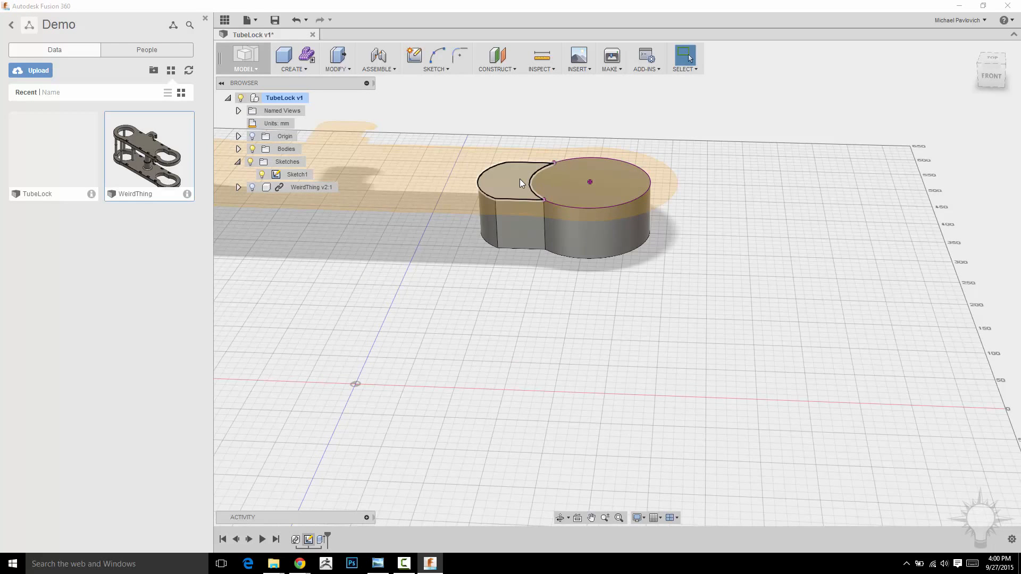
right_click(505, 182)
left_click(502, 142)
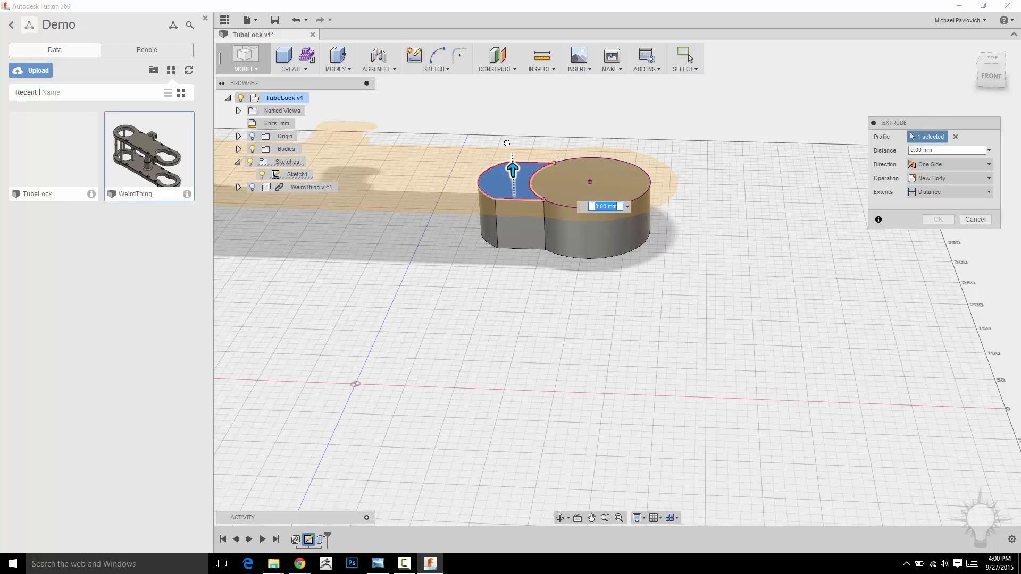
middle_click_drag(742, 169, 798, 250, "shift")
left_click(938, 233)
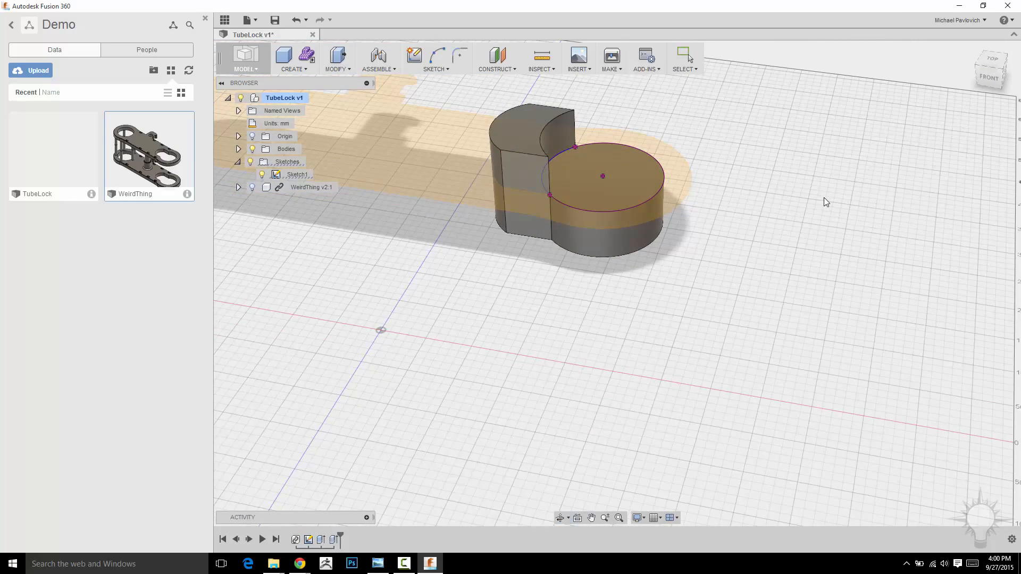
- Undo the extrusions, the circle and the sketch, back to the inserted WeirdThing component alone
key("ctrl+z")
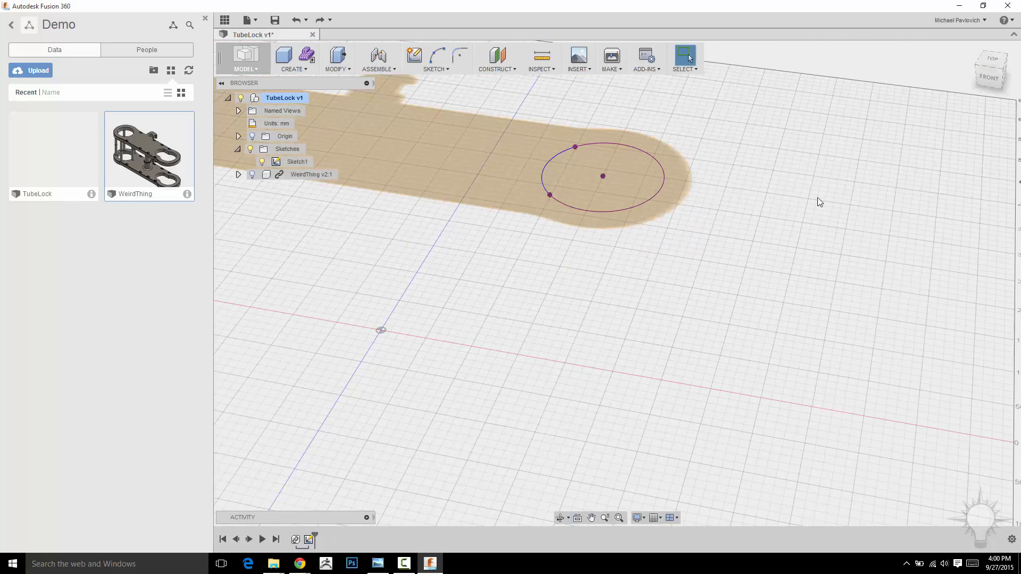
key("ctrl+z")
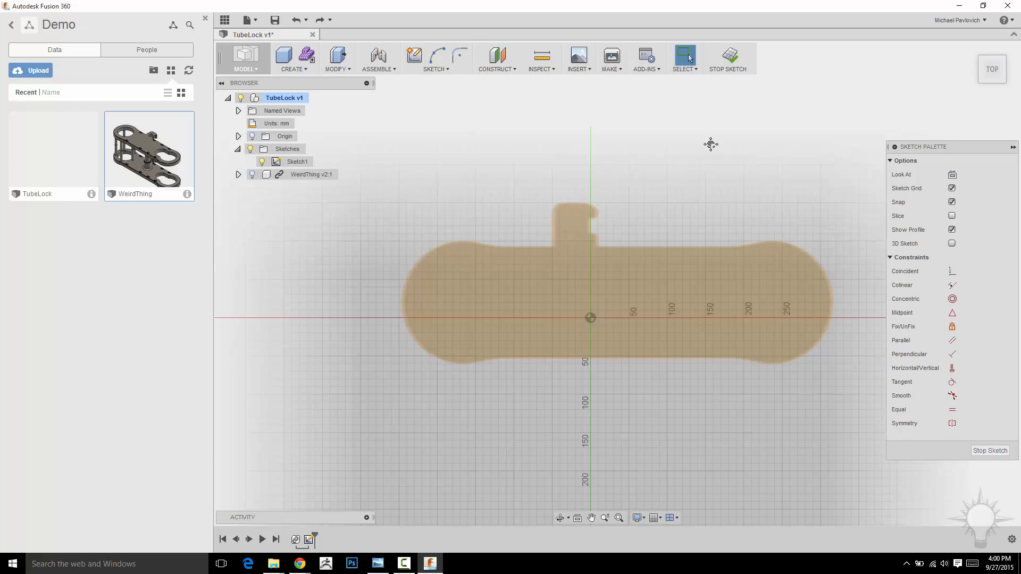
key("ctrl+z")
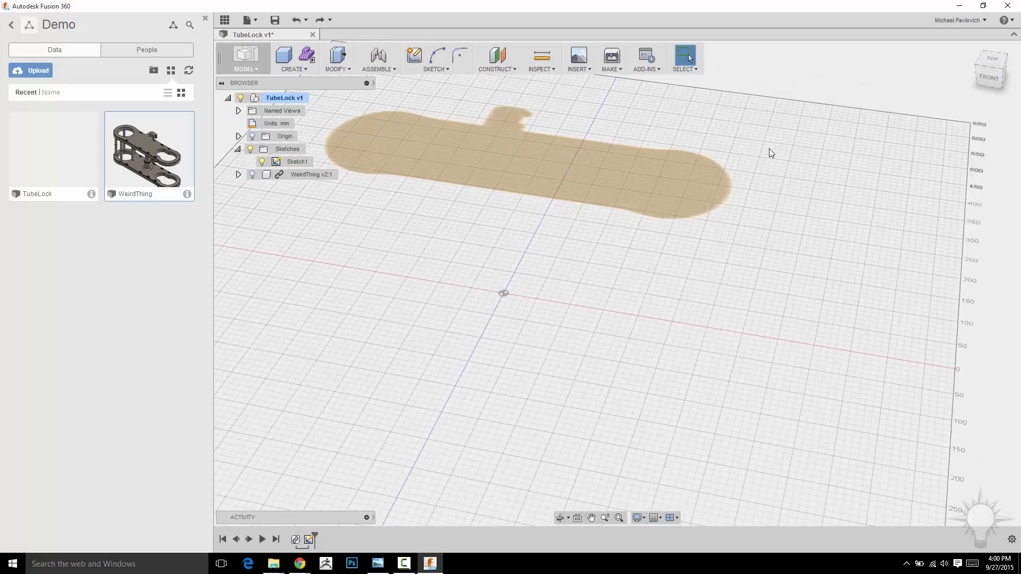
key("ctrl+z")
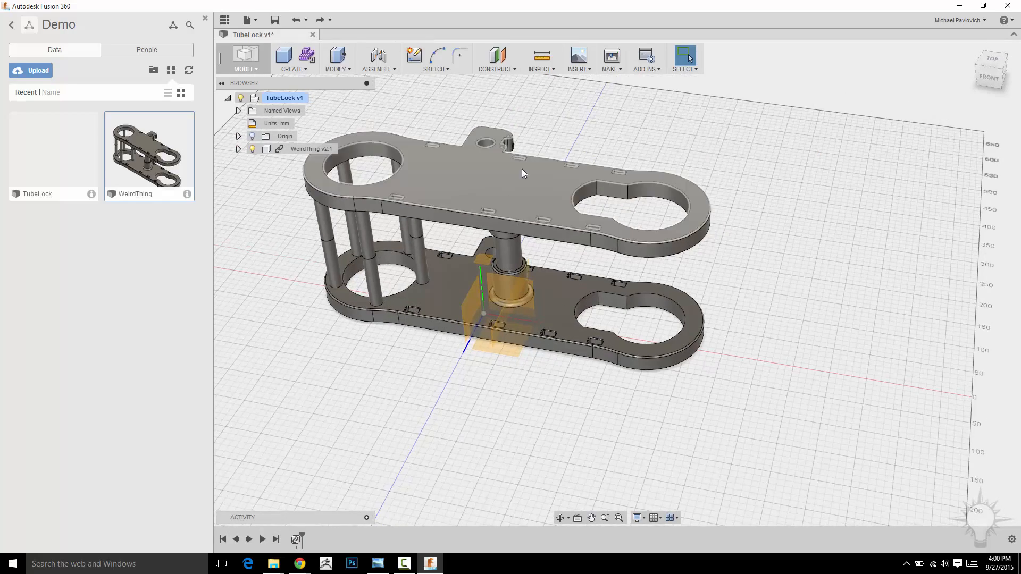
- Create a sketch on the top face of the upper plate and hide the WeirdThing component
left_click(415, 58)
left_click(543, 209)
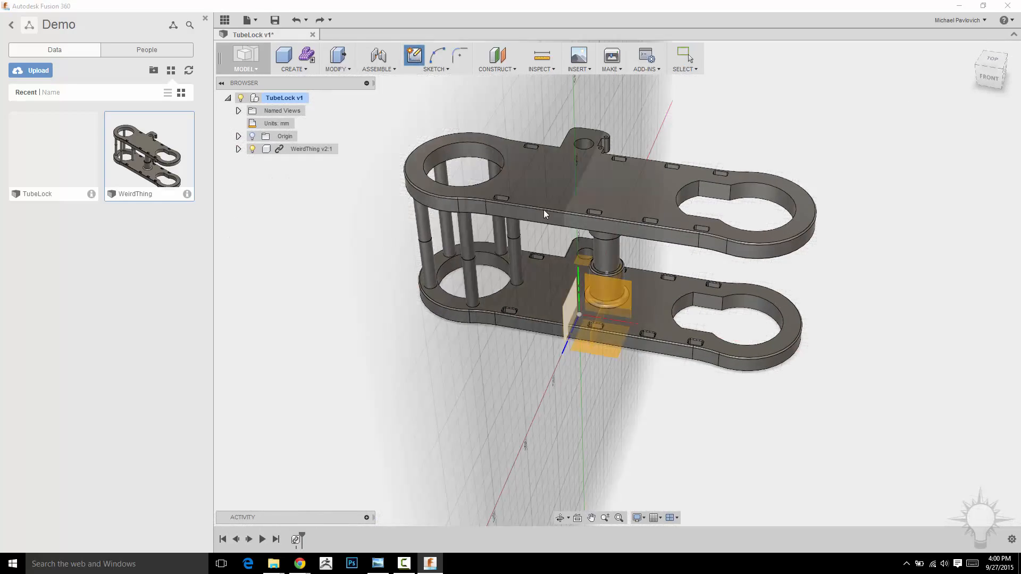
left_click(604, 183)
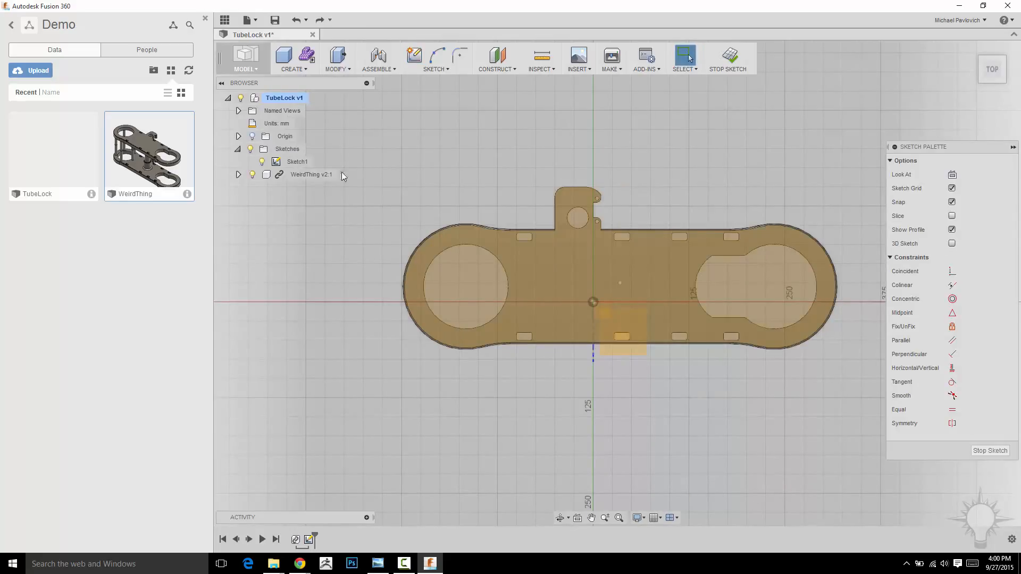
left_click(253, 175)
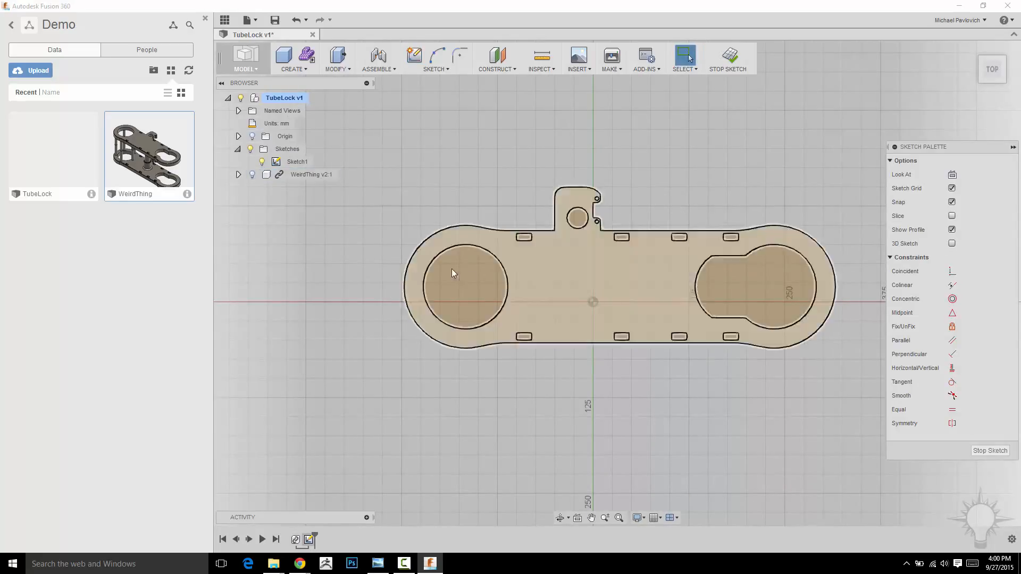
- Select all of the plate's projected outlines and convert them into independent sketch curves
mouse_move(372, 154)
left_mouse_down()
mouse_move(675, 388)
mouse_move(856, 395)
left_mouse_up()
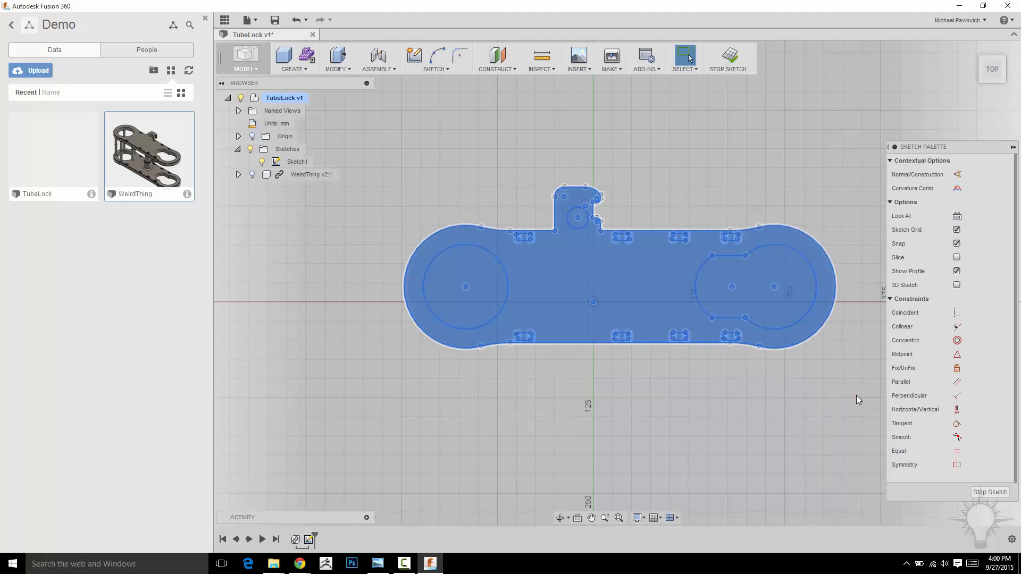
right_click(710, 229)
left_click(736, 307)
- Draw a circle from the centre of the keyhole's large arc, matching that arc, and finish the sketch
mouse_move(680, 430)
middle_mouse_down("shift")
mouse_move(712, 420)
mouse_move(781, 333)
mouse_move(734, 342)
mouse_move(791, 349)
mouse_move(796, 358)
mouse_move(690, 367)
middle_mouse_up("shift")
scroll(703, 387, "up", 5)
key("c")
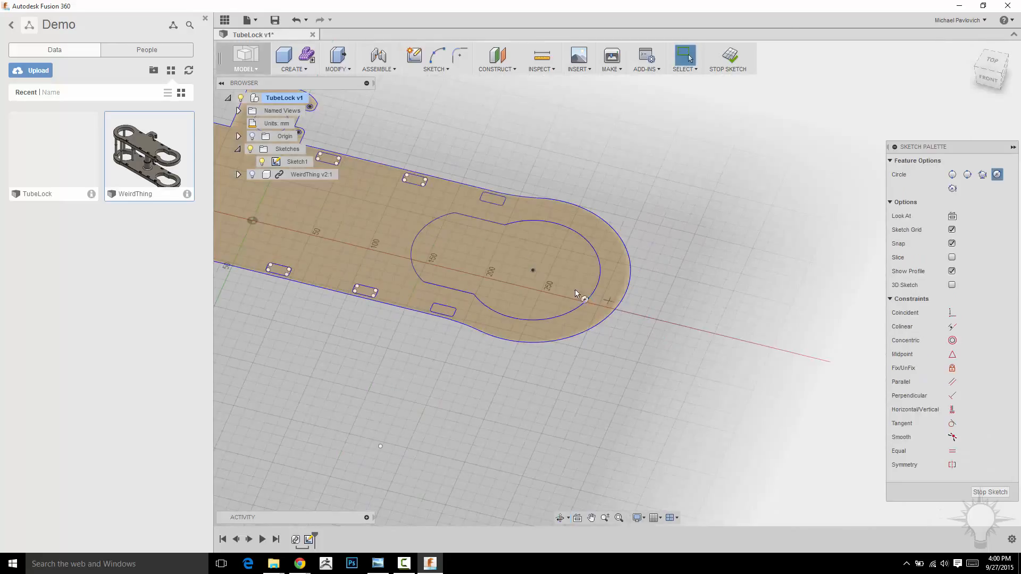
left_click(534, 270)
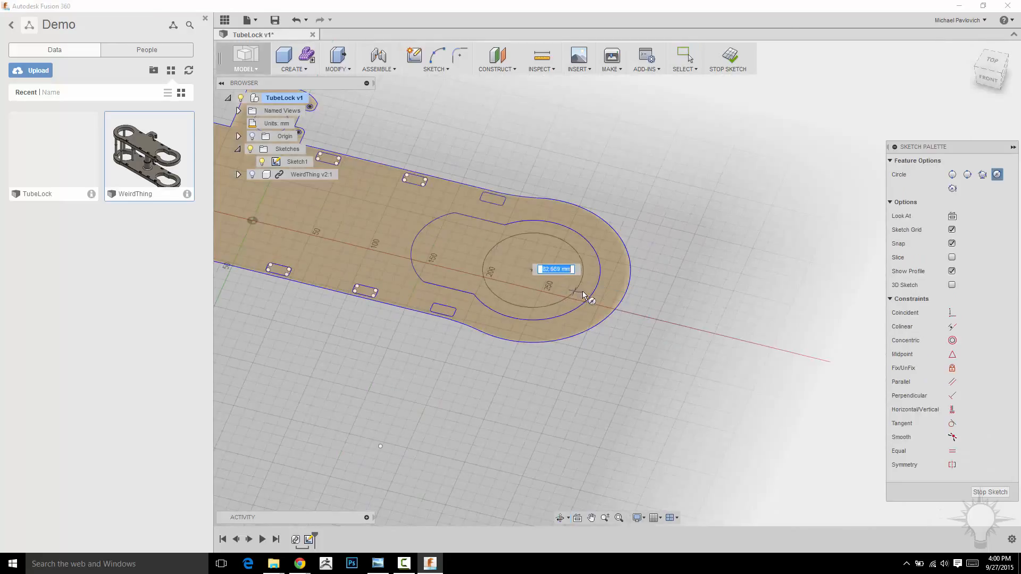
left_click(591, 296)
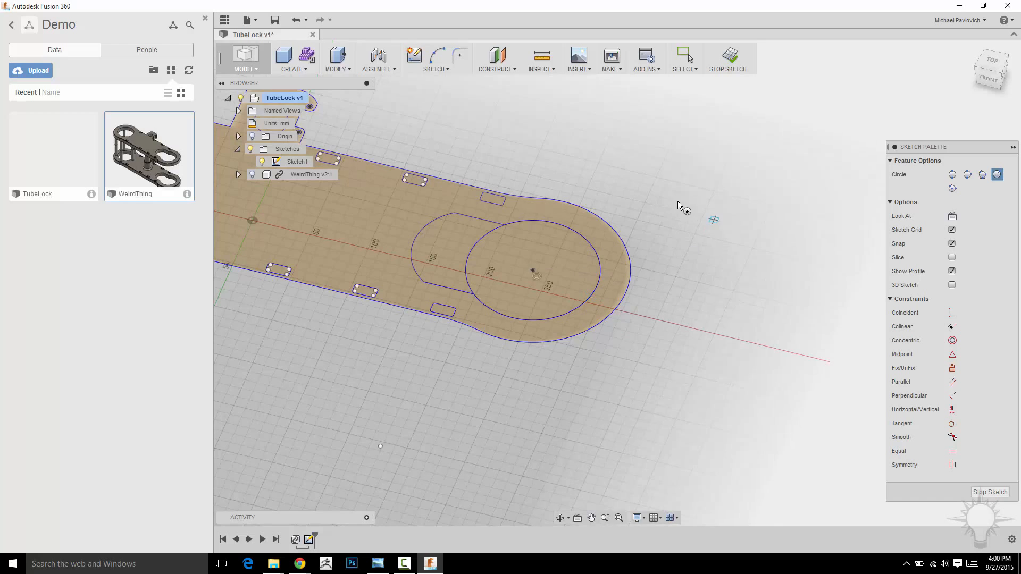
middle_click_drag(683, 204, 738, 221)
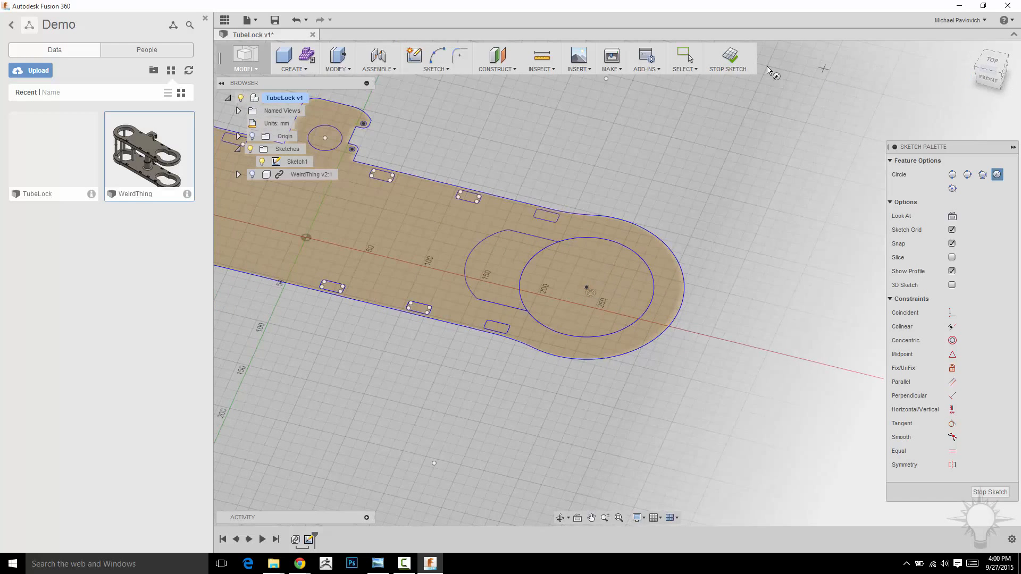
left_click(729, 57)
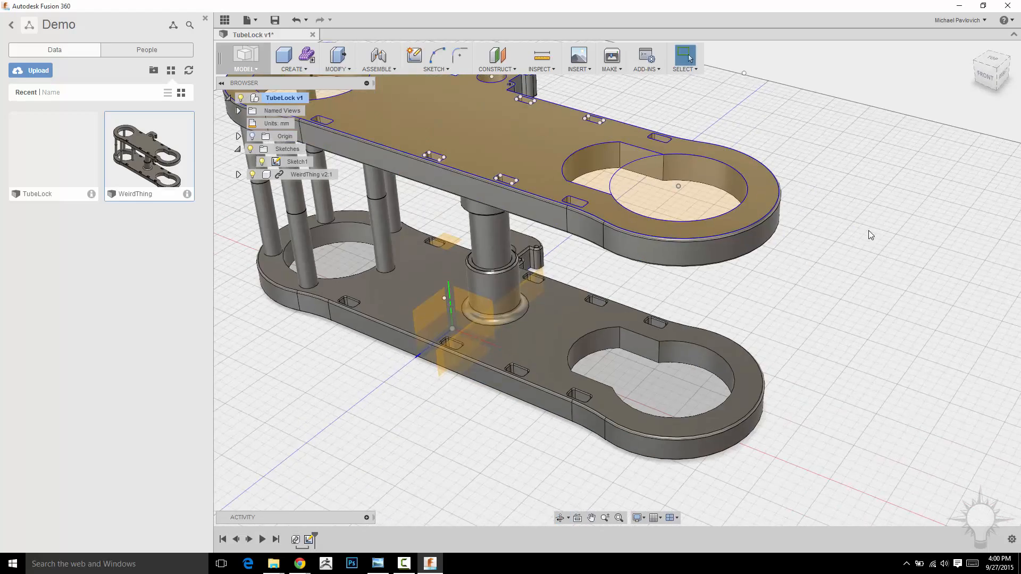
- Select both profiles of the upper plate's keyhole opening and extrude them about 190 mm downward as a new body
middle_click_drag(870, 232, 923, 259)
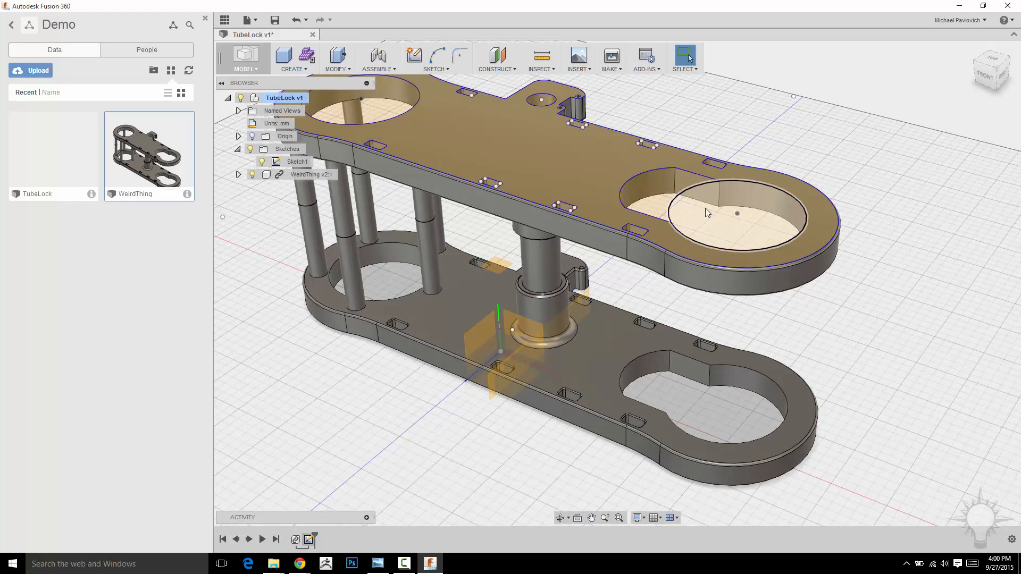
left_click(750, 229)
scroll(851, 262, "down", 1)
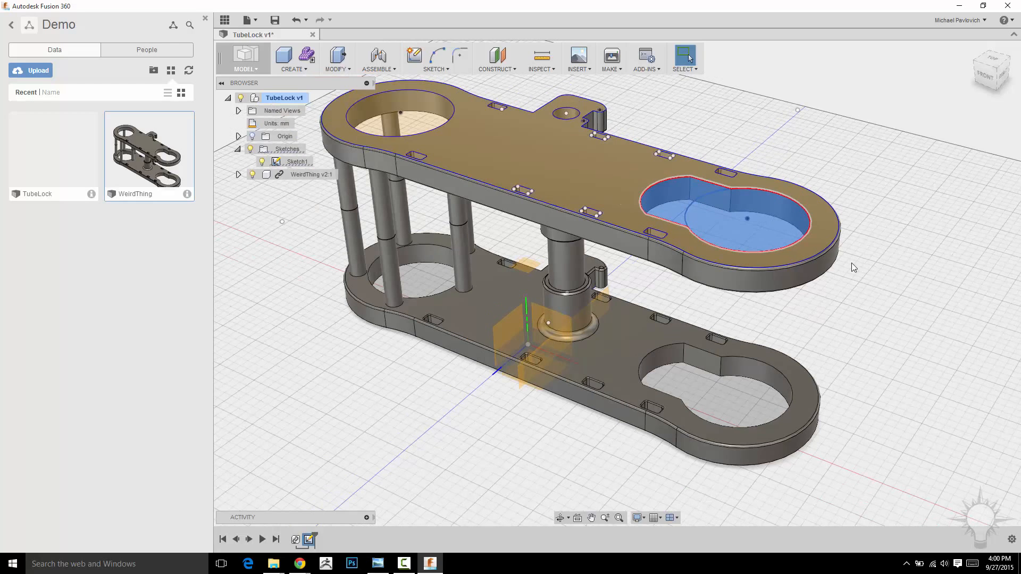
right_click(904, 162)
left_click(936, 147)
middle_click_drag(915, 265, 803, 236)
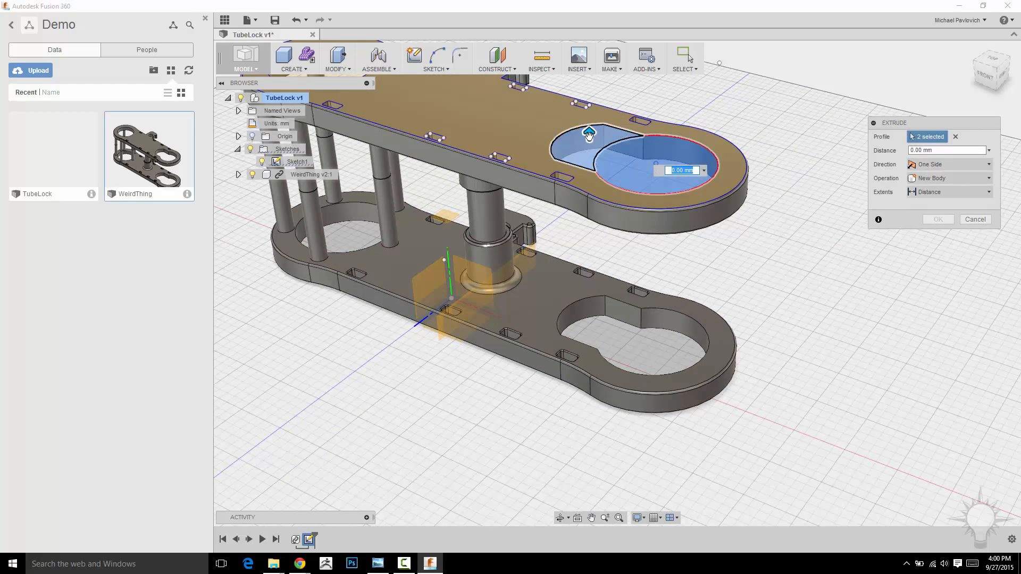
left_click_drag(589, 135, 591, 340)
middle_click_drag(591, 340, 866, 405, "shift")
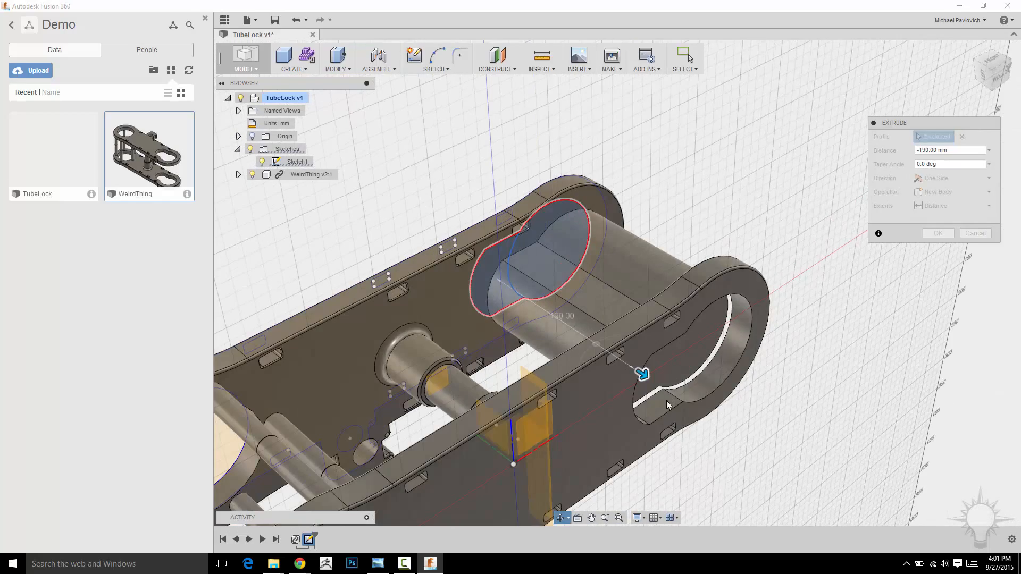
- Set the keyhole extrusion's extents to To, ending on the lower plate's underside, and create the new body
left_click(952, 203)
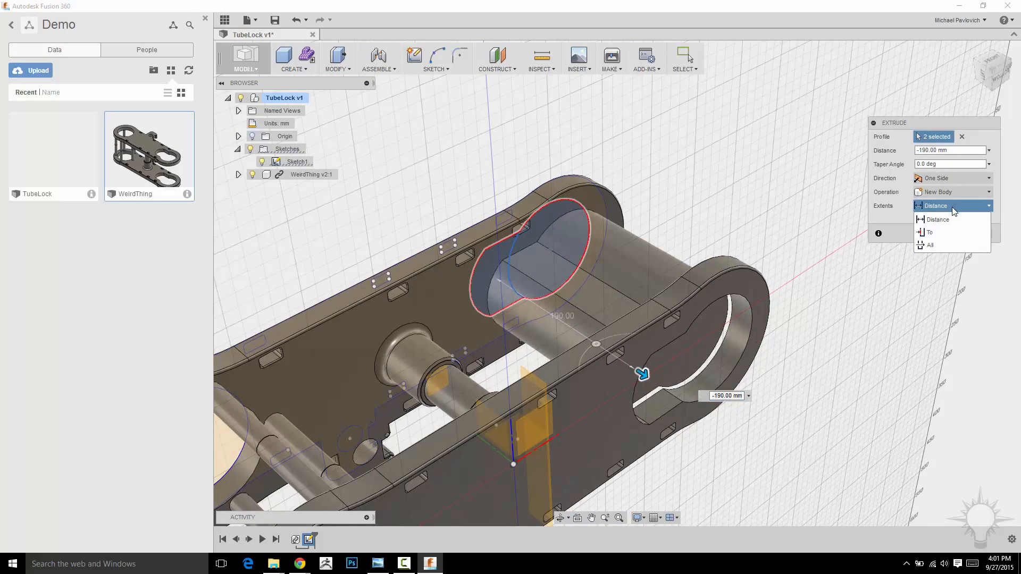
left_click(943, 231)
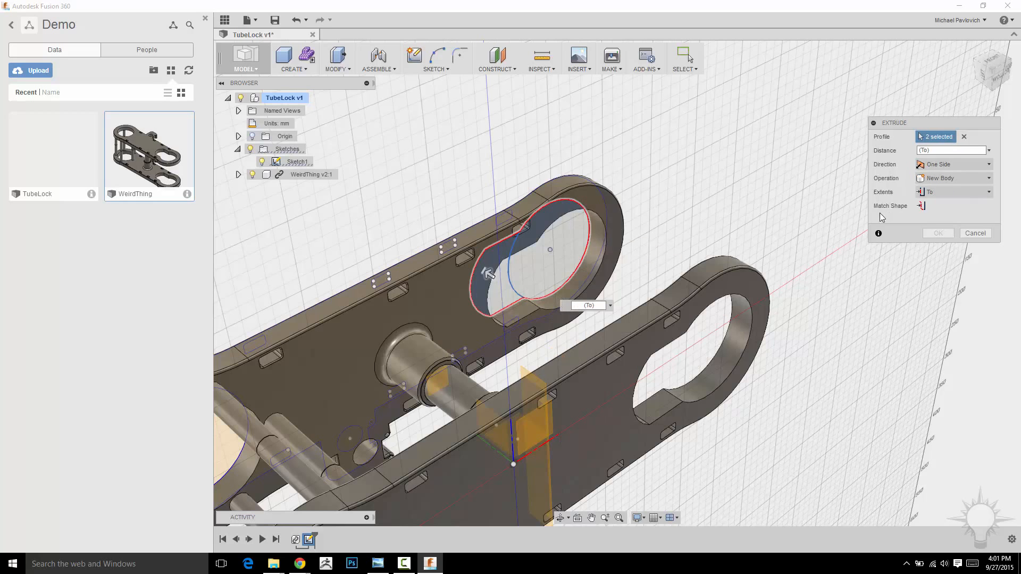
left_click(608, 444)
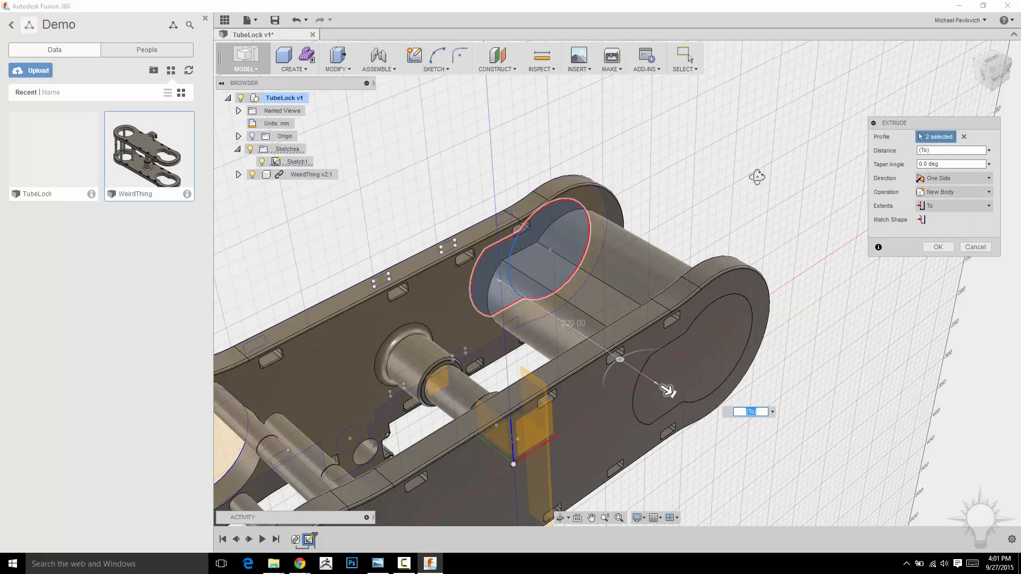
middle_click_drag(757, 177, 710, 218, "shift")
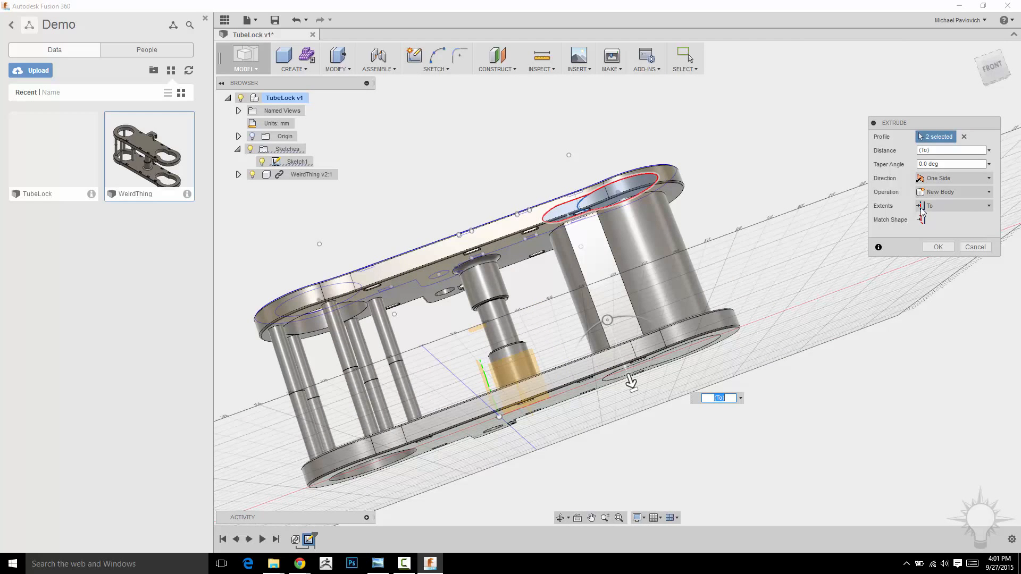
middle_click_drag(755, 196, 677, 219, "shift")
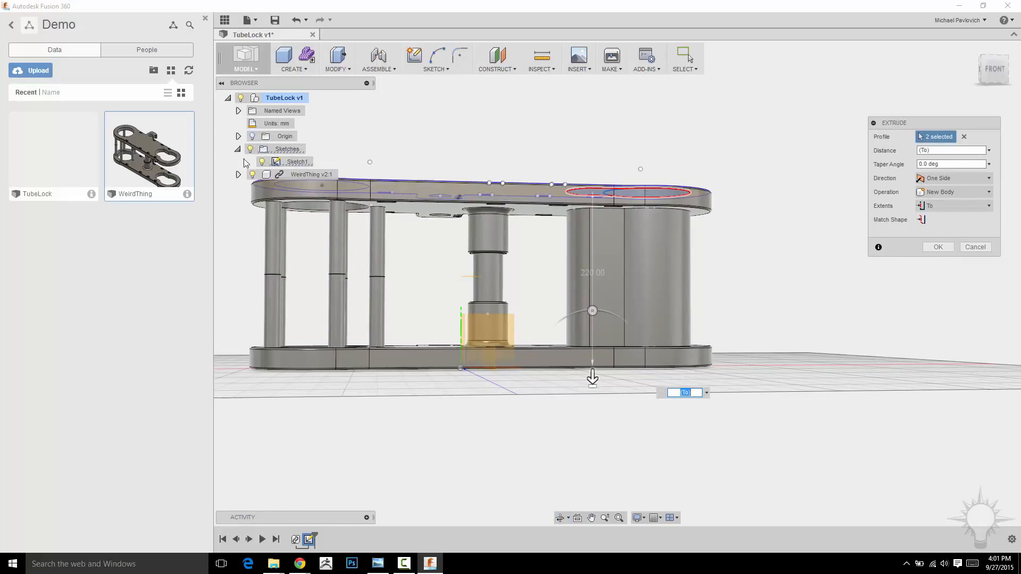
middle_click_drag(604, 113, 610, 200)
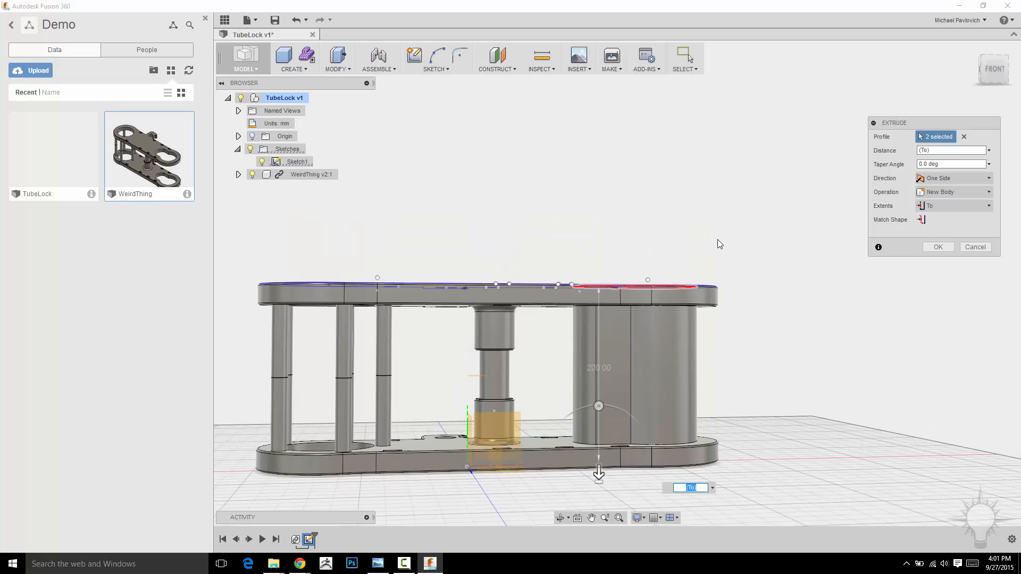
middle_click_drag(720, 245, 760, 224, "shift")
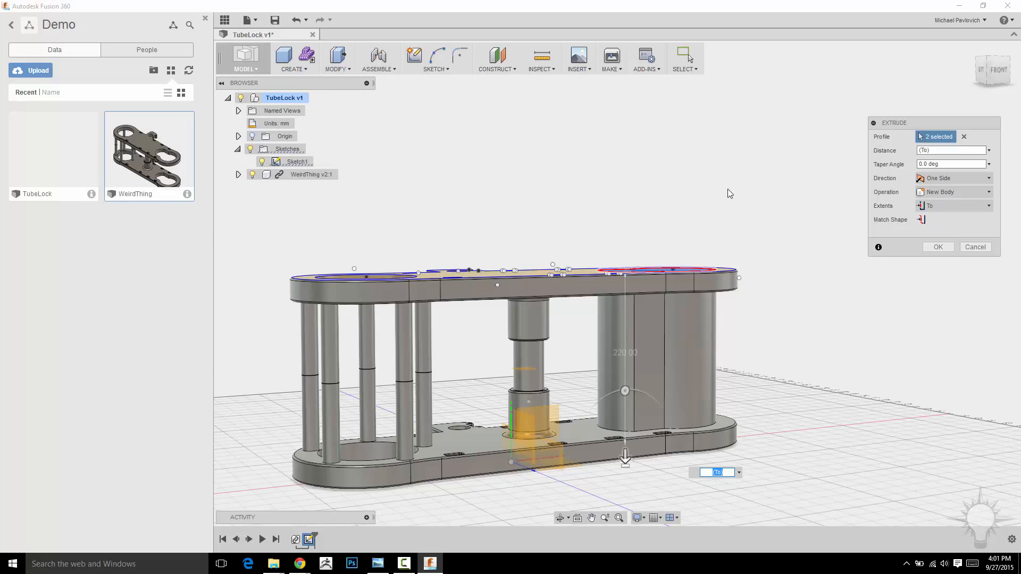
middle_click_drag(729, 190, 668, 173)
middle_click_drag(605, 156, 634, 157)
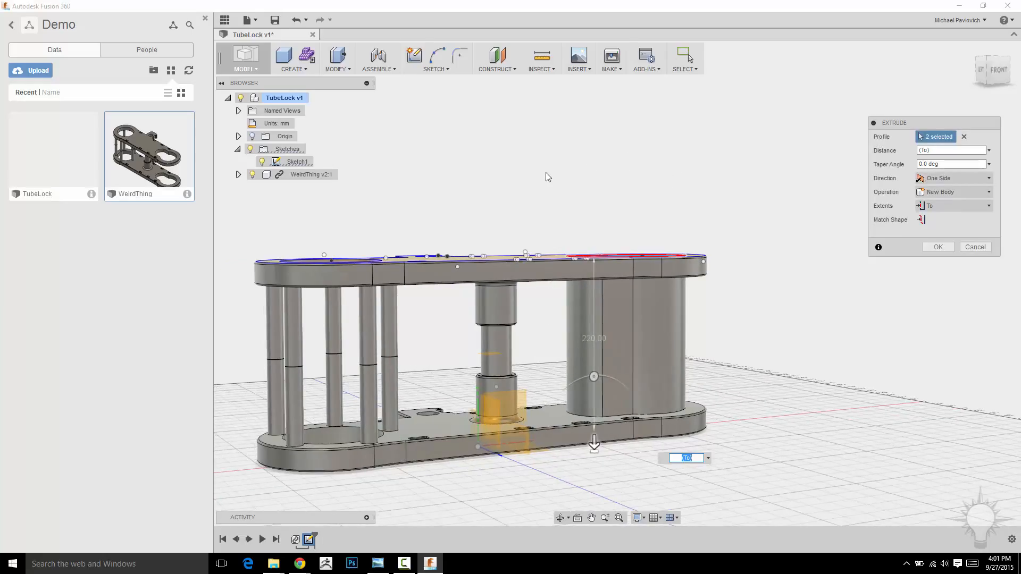
mouse_move(548, 178)
middle_mouse_down("shift")
mouse_move(539, 186)
mouse_move(558, 179)
middle_mouse_up("shift")
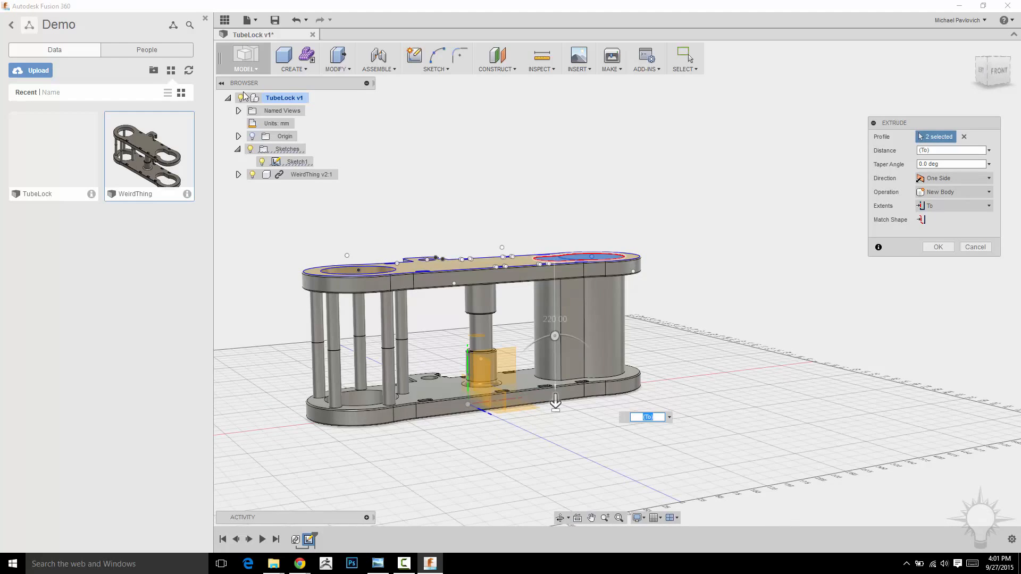
left_click(938, 247)
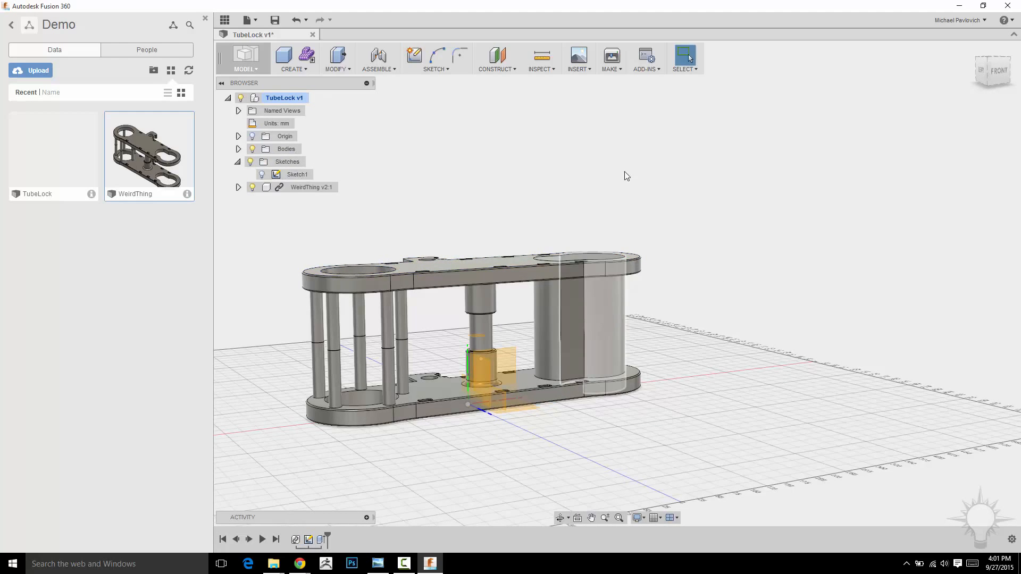
- Rename the extruded keyhole body as tube
left_click(238, 149)
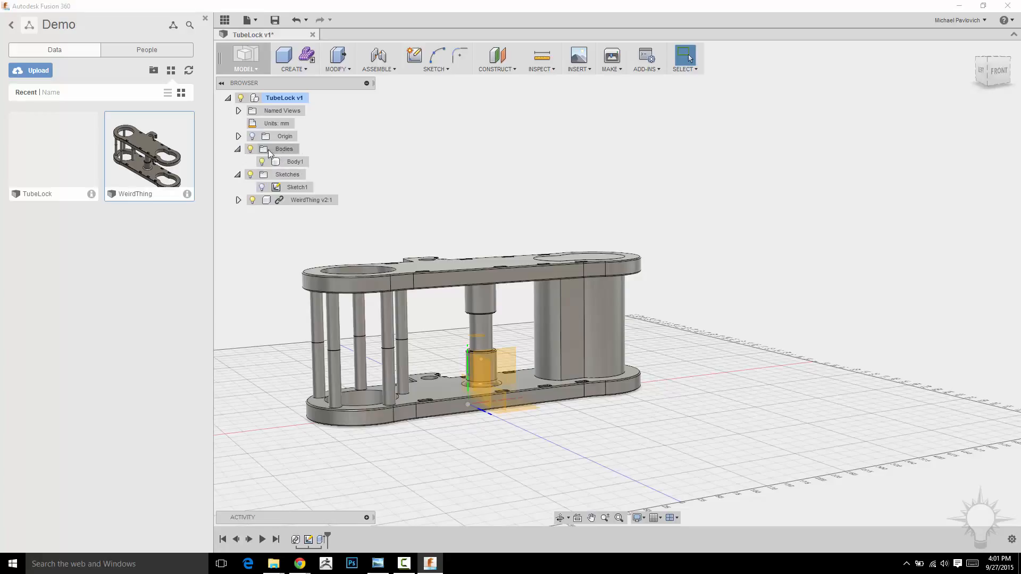
double_click(290, 162)
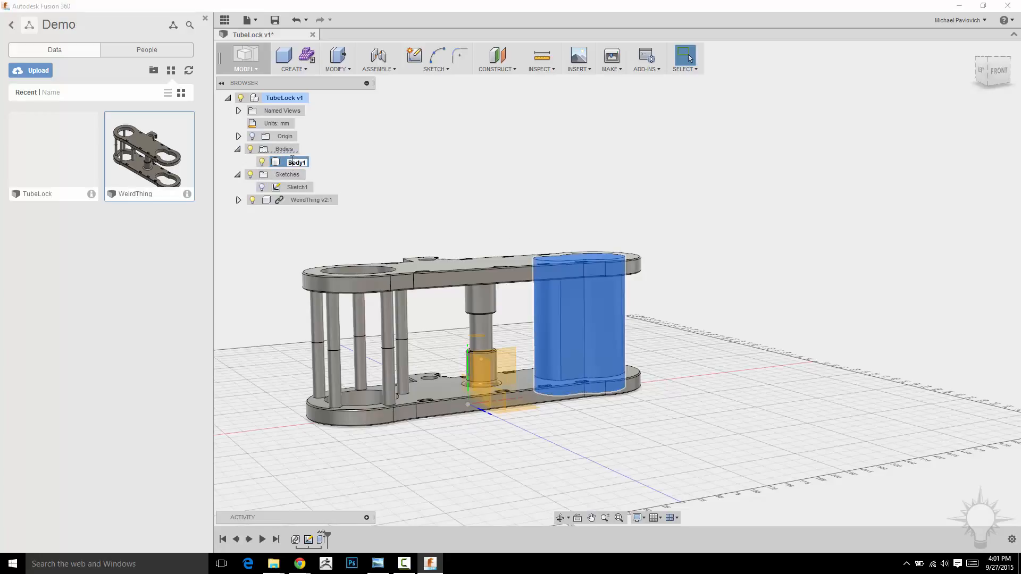
type("tube")
key("Return")
- Show the keyhole sketch and select the profile of the opening's smaller lobe beside the circle
middle_click_drag(601, 176, 643, 171, "shift")
scroll(681, 304, "up", 3)
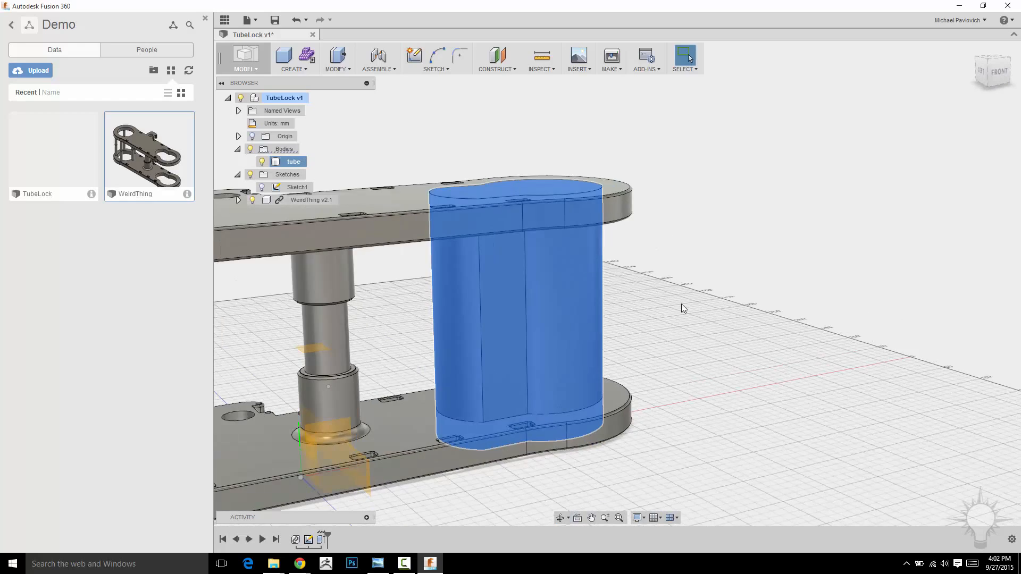
middle_click_drag(681, 308, 613, 216, "shift")
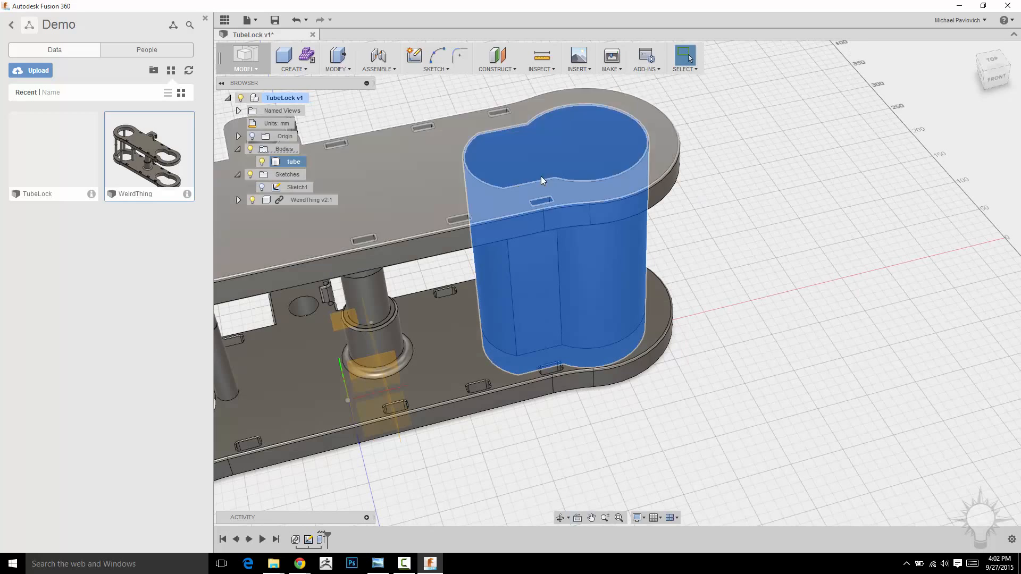
middle_click_drag(758, 251, 542, 207, "shift")
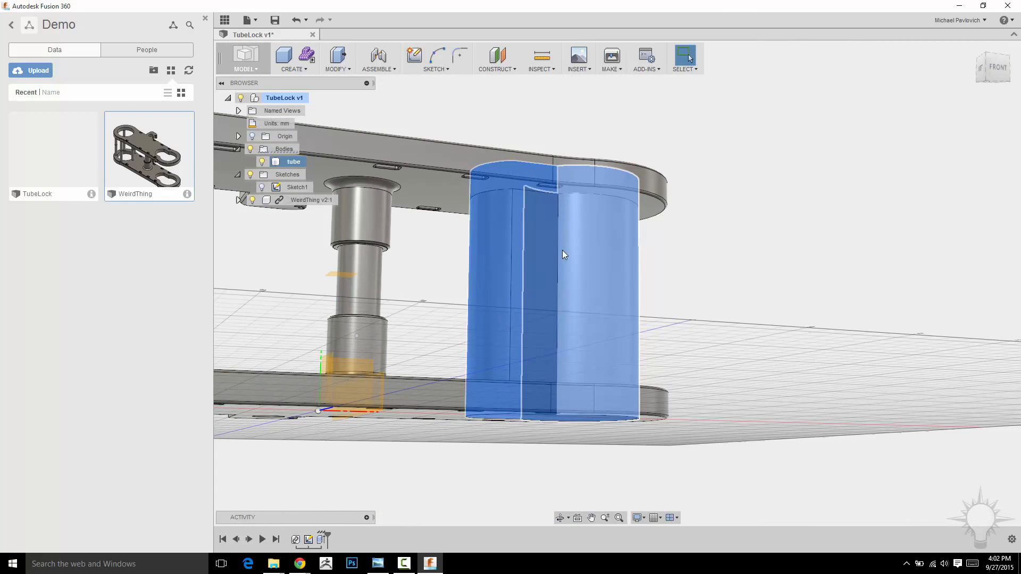
middle_click_drag(759, 312, 769, 310, "shift")
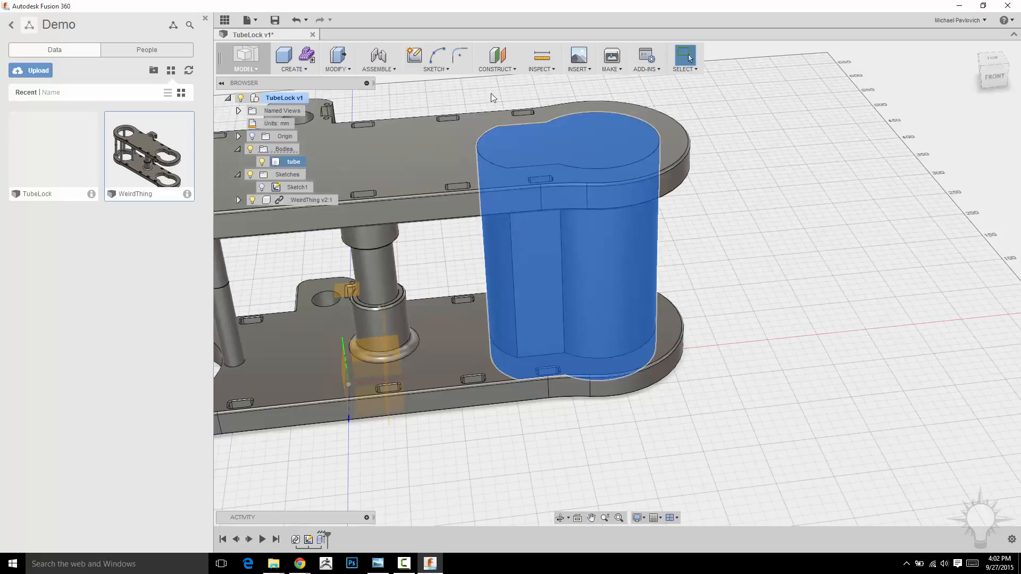
scroll(812, 211, "down", 3)
middle_click_drag(792, 231, 770, 274)
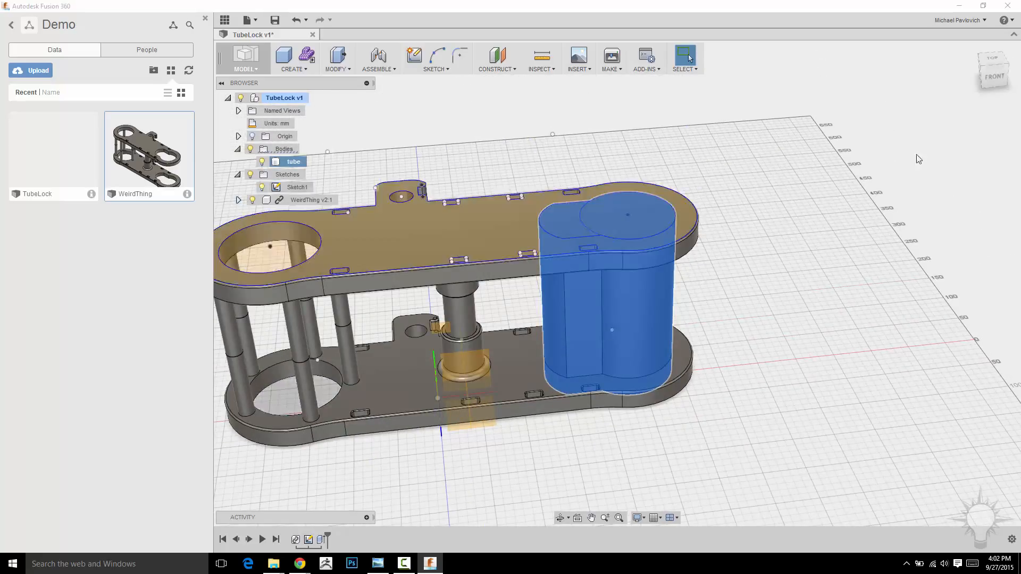
scroll(838, 152, "up", 3)
middle_click_drag(791, 192, 883, 181)
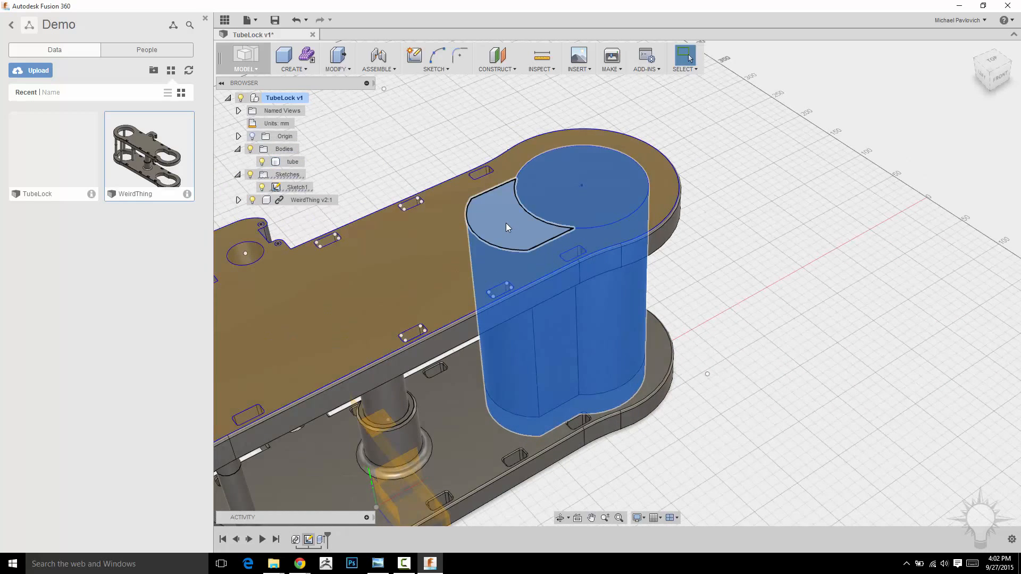
left_click(506, 223)
right_click(506, 222)
- Extrude the smaller lobe's profile 170 mm downward as a cut into the tube body
right_click(828, 123)
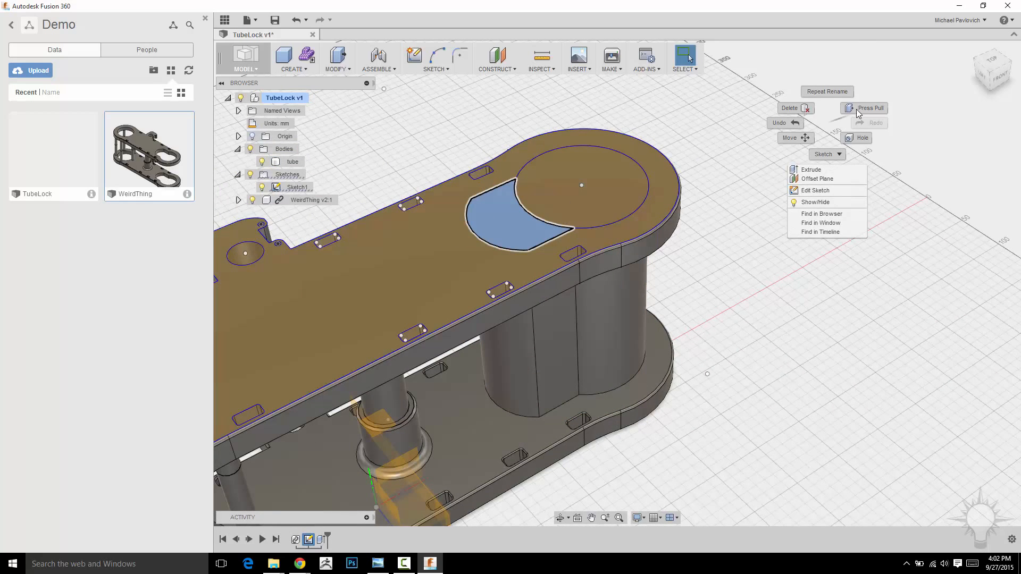
left_click(335, 69)
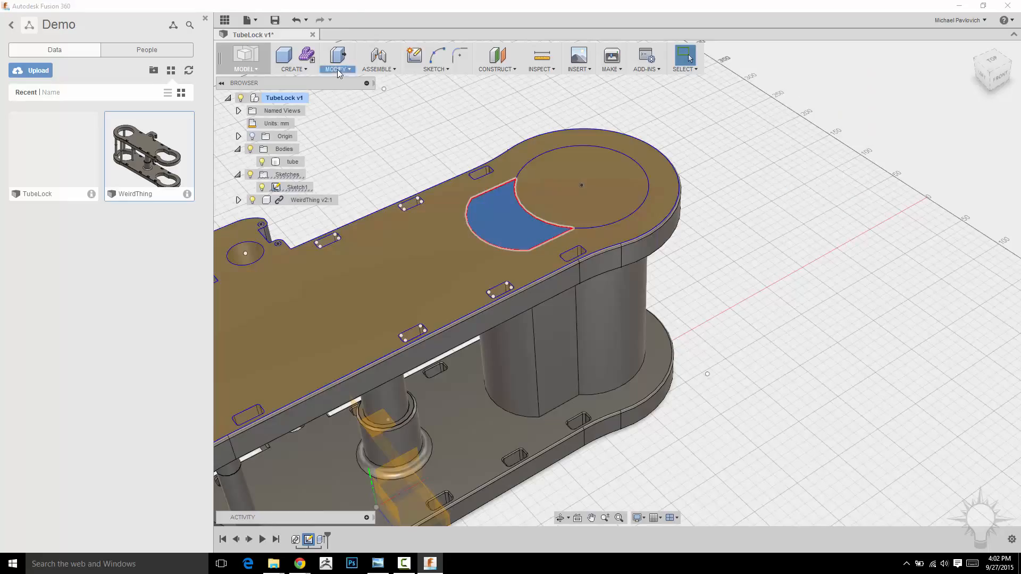
left_click(339, 58)
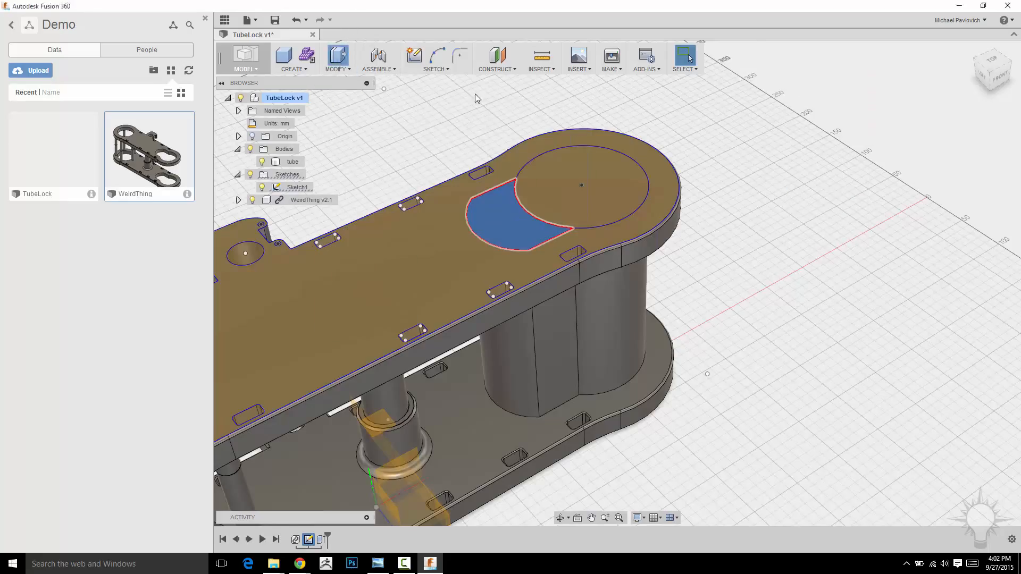
middle_click_drag(506, 205, 498, 164, "shift")
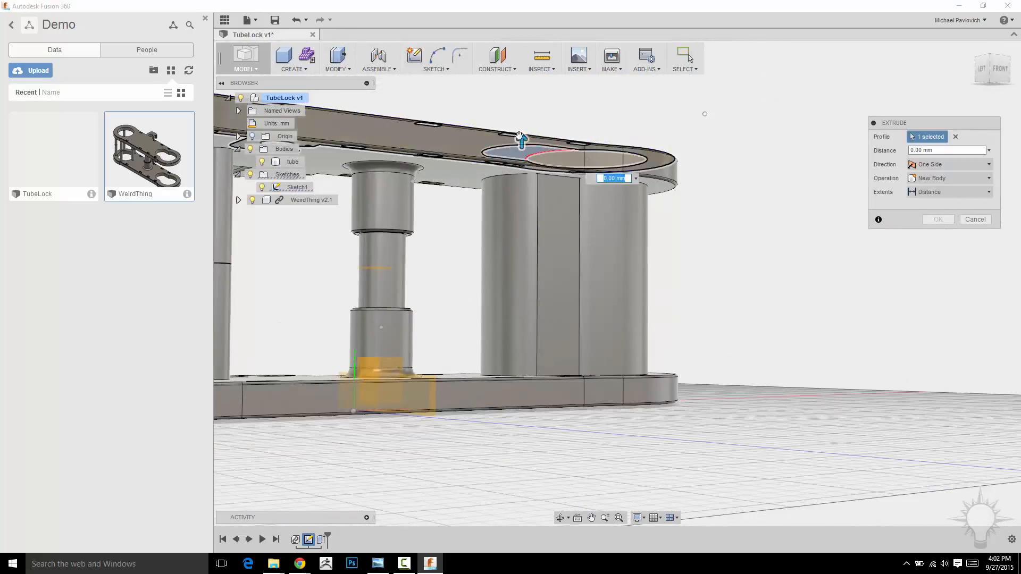
left_click_drag(522, 143, 519, 358)
middle_click_drag(761, 239, 755, 248, "shift")
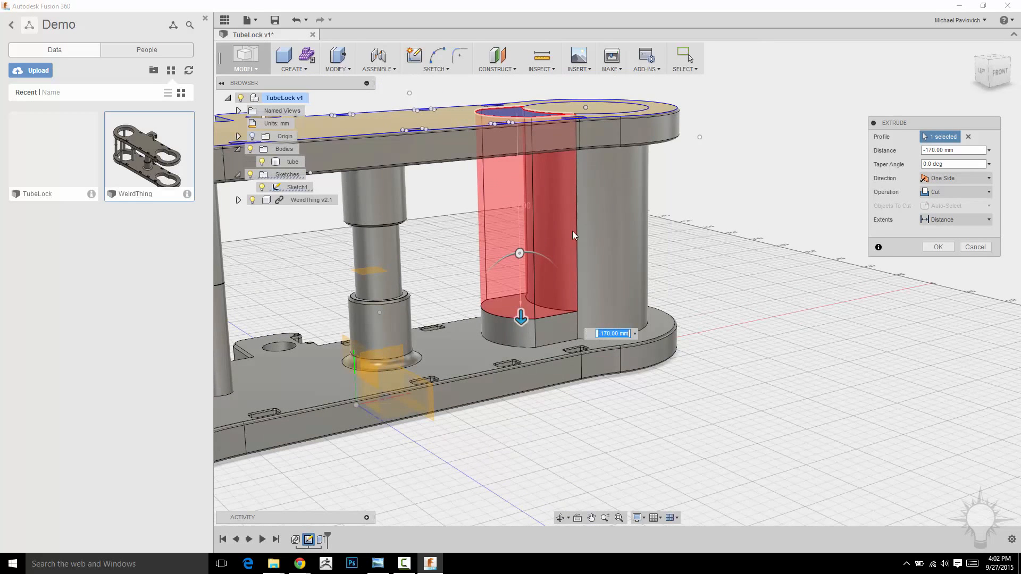
middle_click_drag(707, 176, 541, 151, "shift")
middle_click_drag(767, 233, 781, 241, "shift")
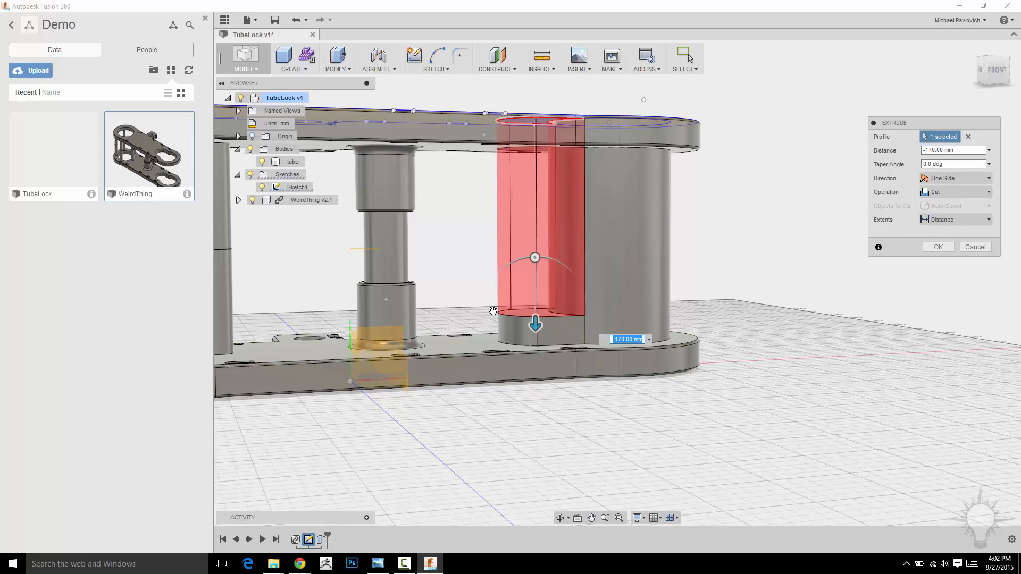
middle_click_drag(727, 202, 738, 201, "shift")
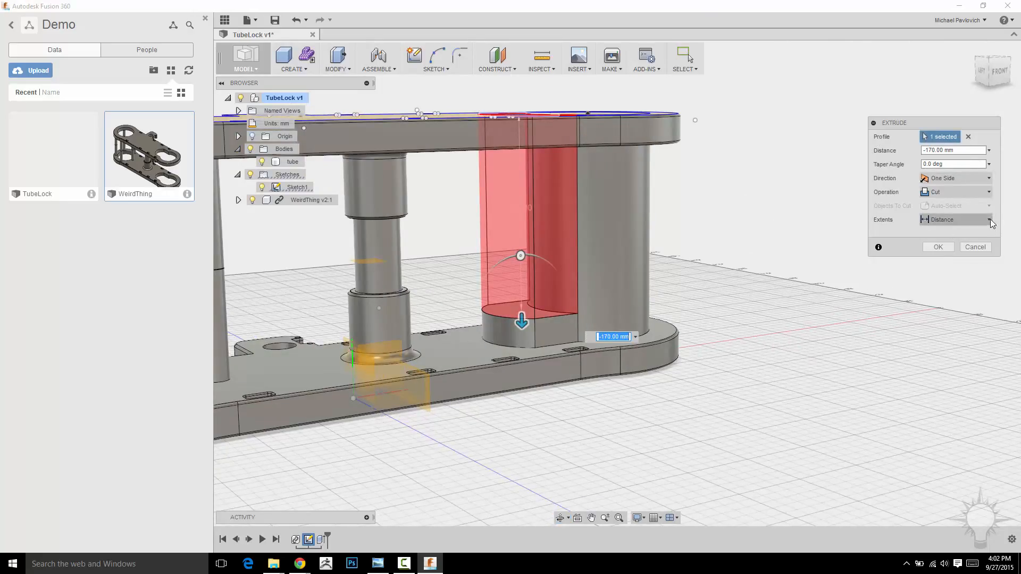
- Set the cut's direction to Two Side and its second distance to 50 mm, offsetting the start of the cut
left_click(989, 178)
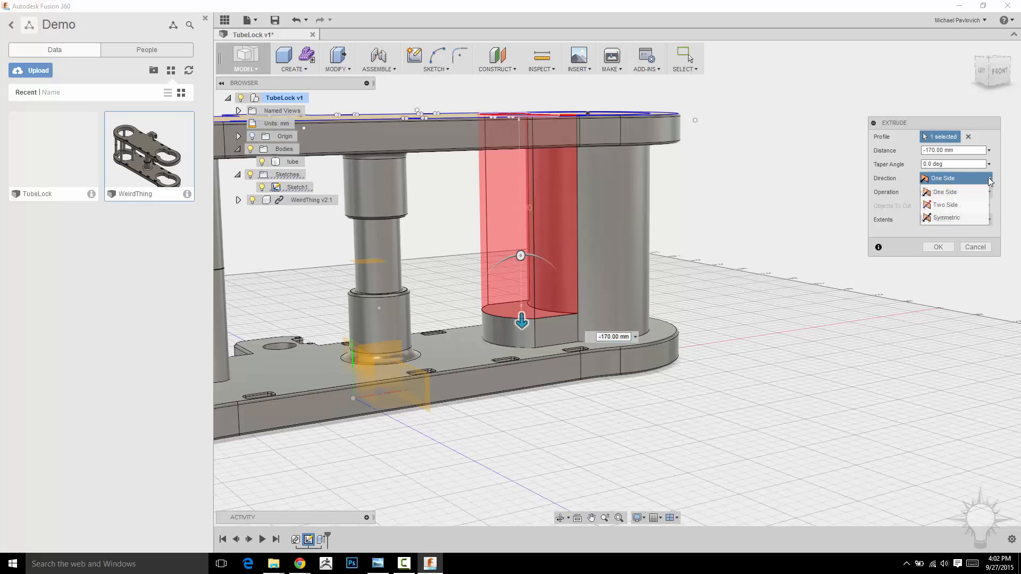
left_click(974, 206)
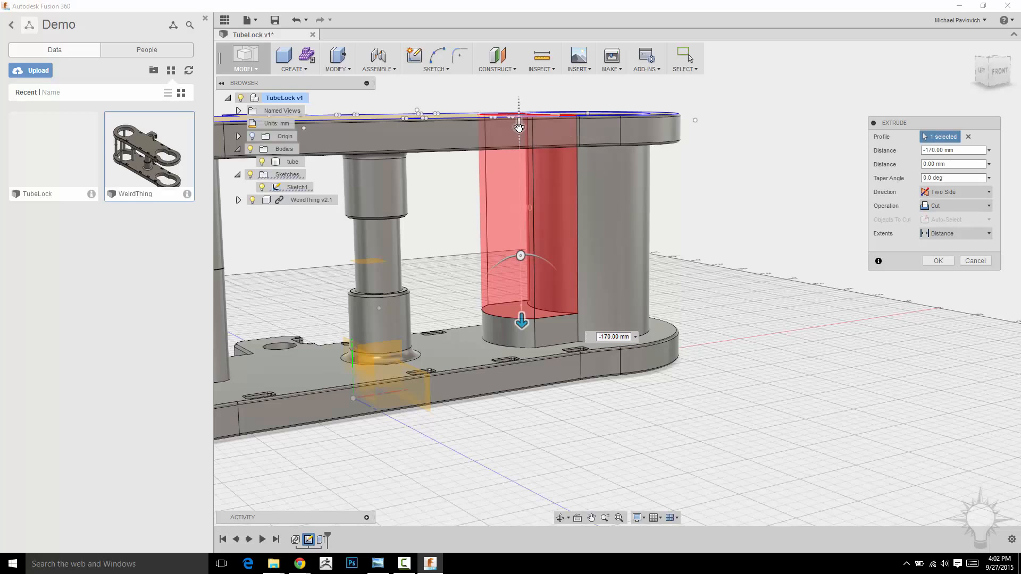
left_click_drag(519, 128, 531, 168)
middle_click_drag(715, 214, 724, 163, "shift")
left_click(953, 234)
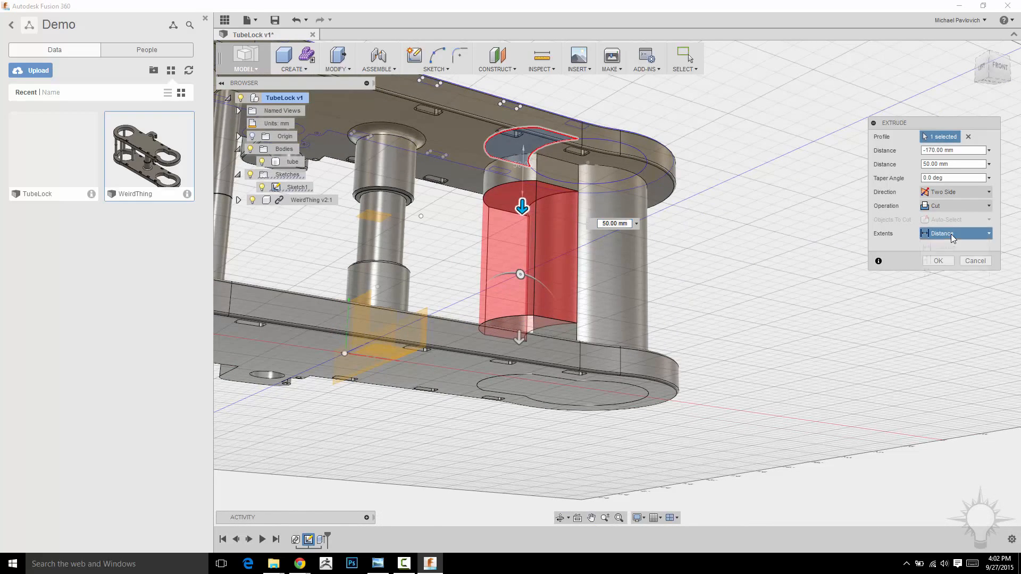
left_click(936, 260)
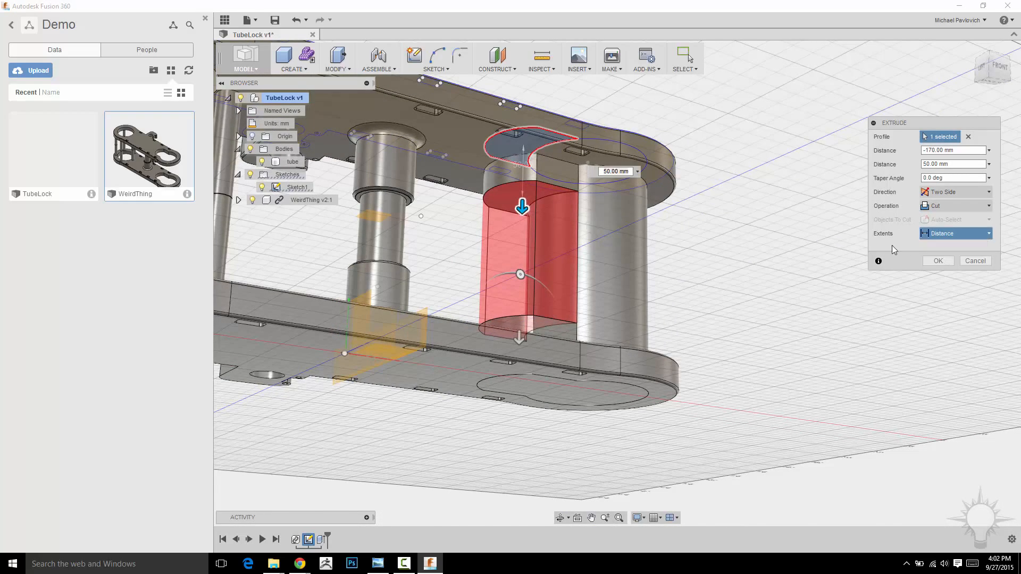
middle_click_drag(707, 189, 611, 185, "shift")
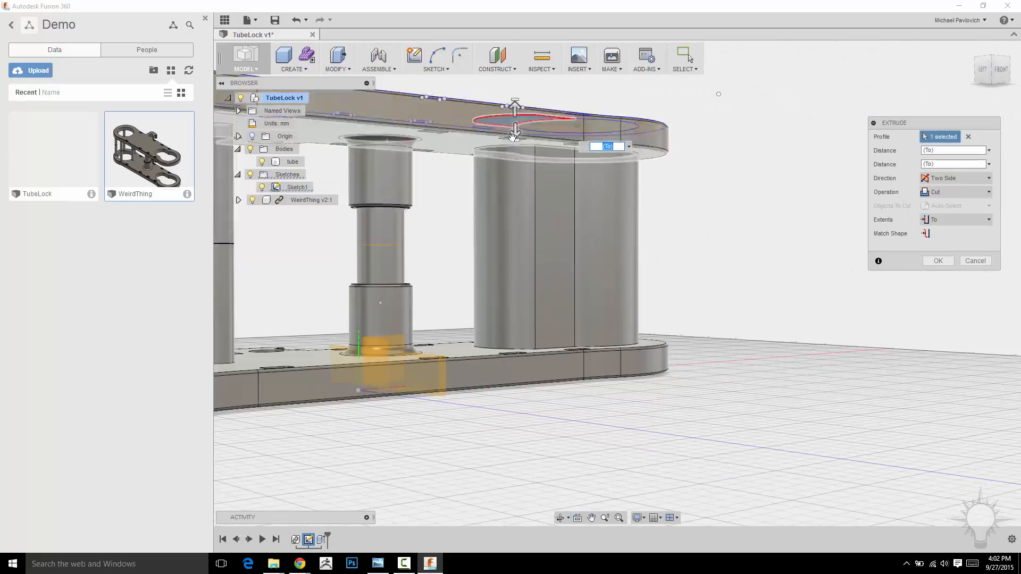
left_click_drag(515, 131, 515, 319)
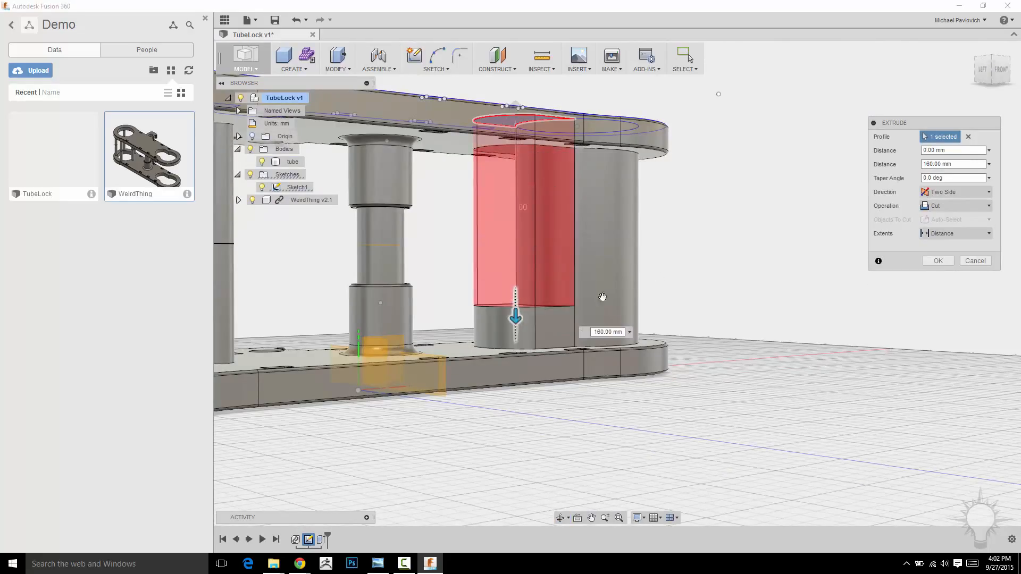
middle_click_drag(803, 265, 937, 234, "shift")
left_click(942, 235)
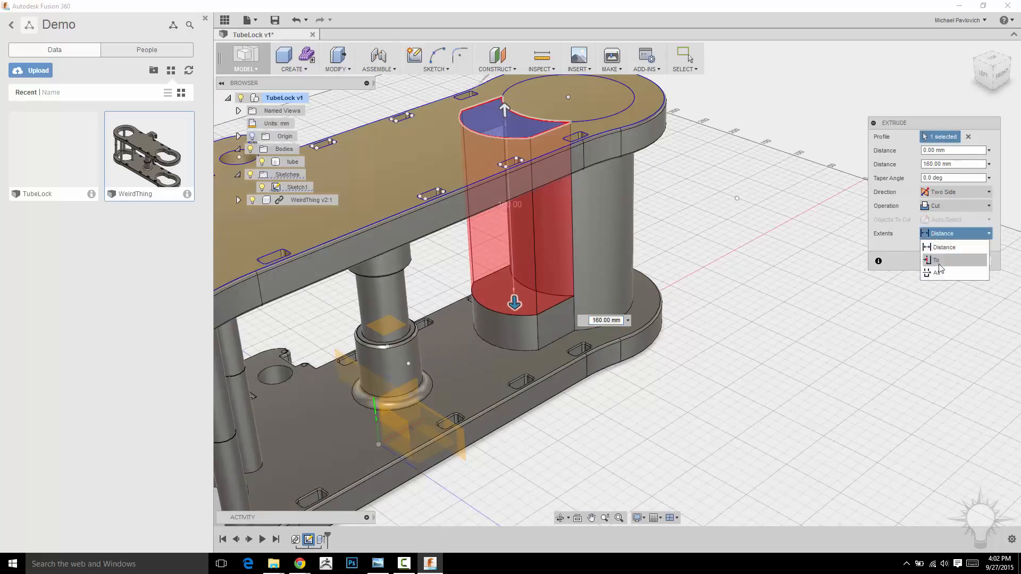
left_click(939, 262)
middle_click_drag(738, 282, 729, 229, "shift")
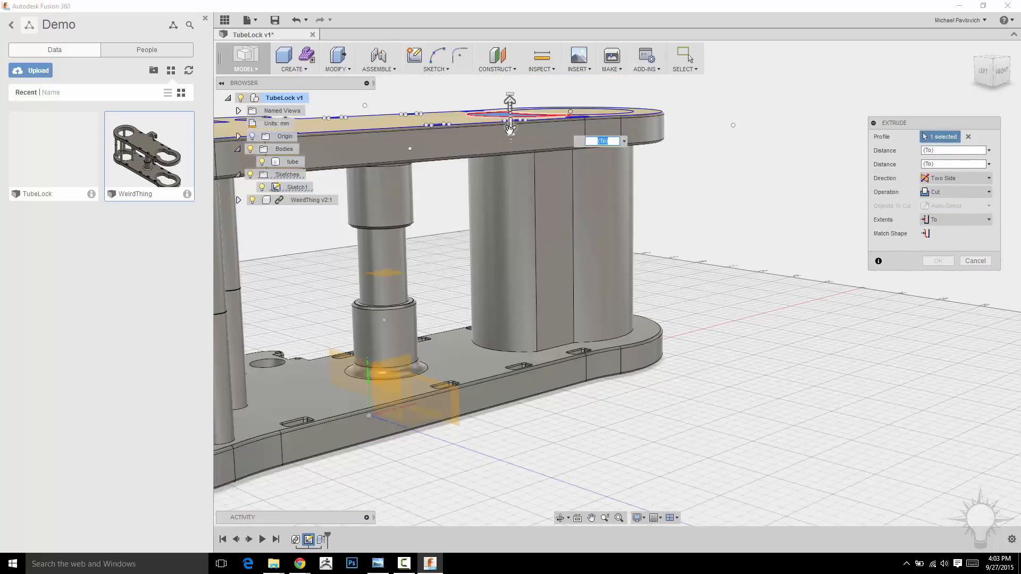
left_click_drag(509, 131, 512, 222)
left_click(956, 233)
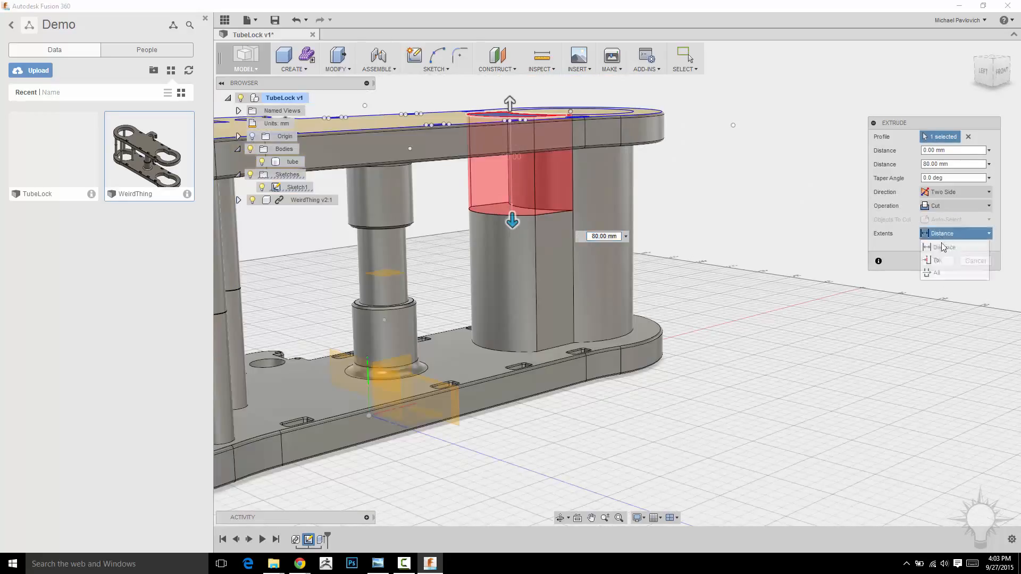
left_click(939, 248)
left_click(956, 234)
left_click(937, 262)
middle_click_drag(468, 298, 464, 354, "shift")
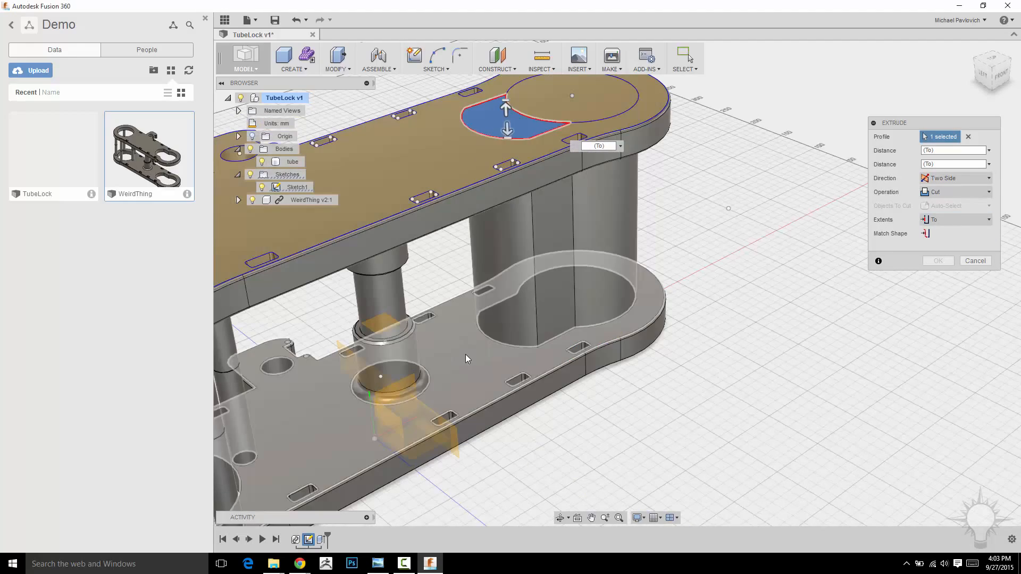
left_click(465, 354)
middle_click_drag(759, 212, 687, 202, "shift")
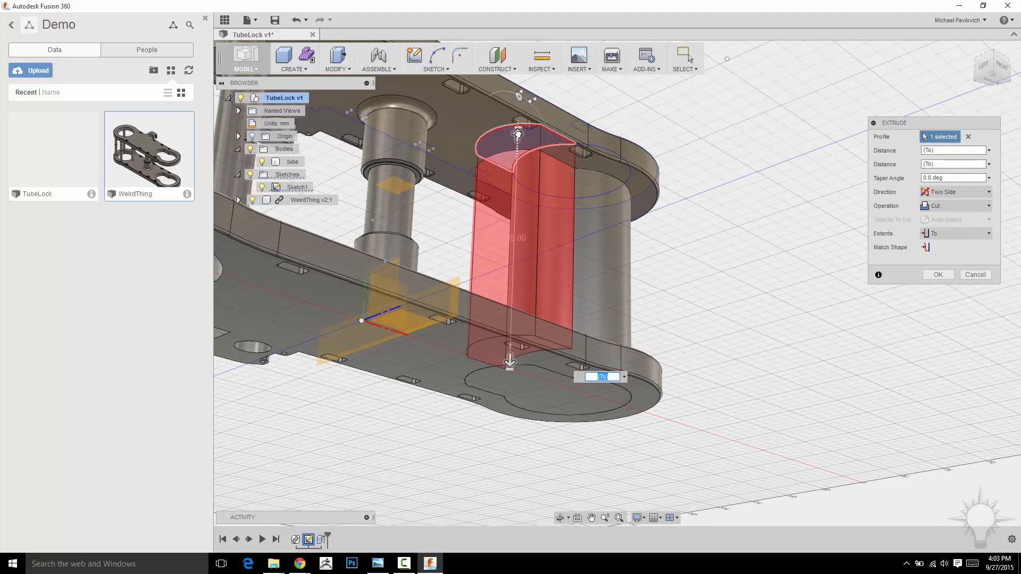
left_click(470, 115)
middle_click_drag(773, 193, 761, 214, "shift")
key("Return")
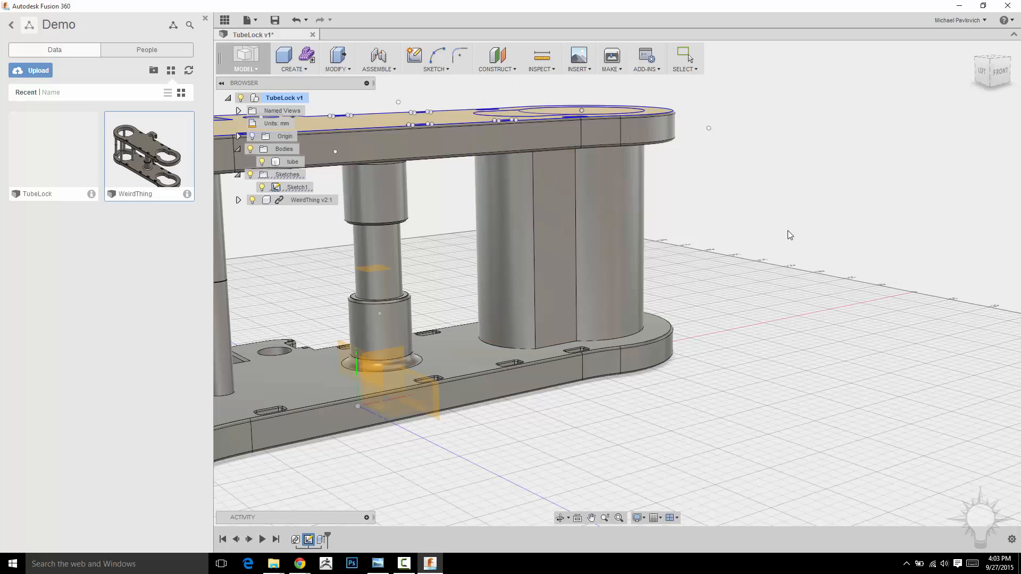
- Start a new Two Side extrusion from the profile of the opening's smaller lobe
middle_click_drag(764, 221, 774, 222, "shift")
right_click(792, 157)
left_click(811, 144)
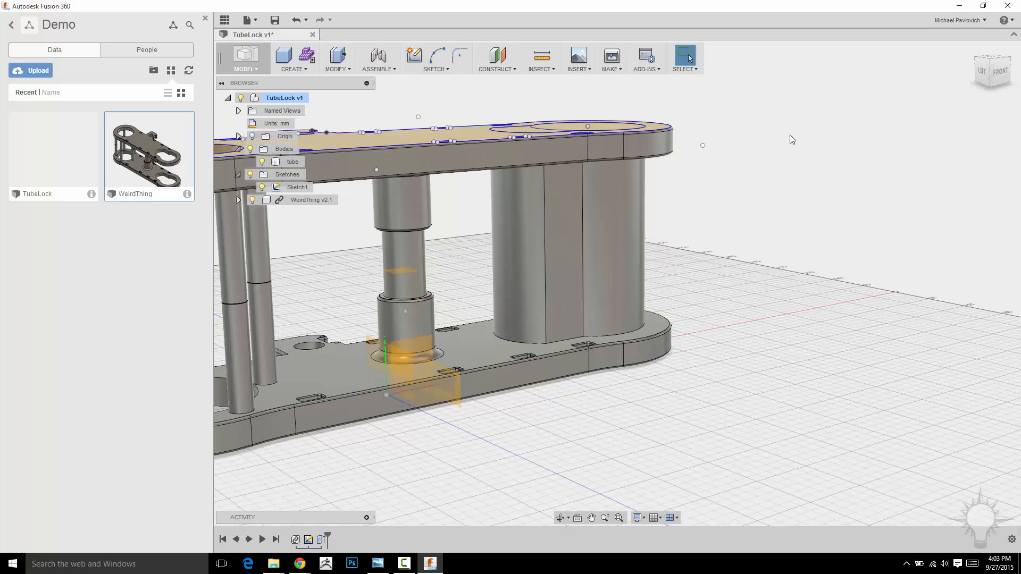
middle_click_drag(790, 136, 745, 156, "shift")
left_click(516, 147)
mouse_move(515, 147)
middle_mouse_down("shift")
mouse_move(524, 125)
mouse_move(535, 133)
middle_mouse_up("shift")
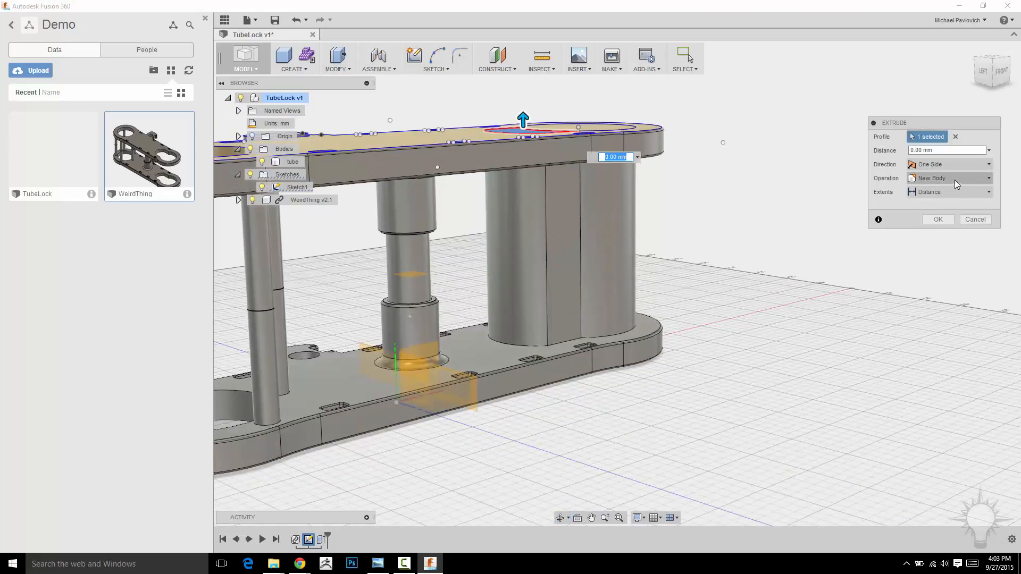
left_click(954, 166)
left_click(948, 189)
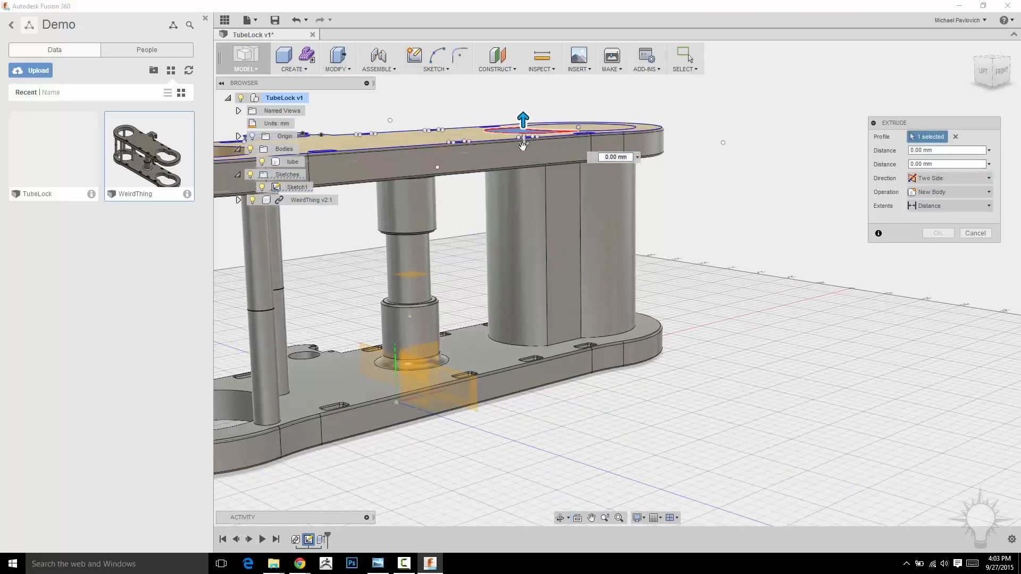
- Set the extents to To and cut the lobe between the lower plate's top face and the upper plate's underside
left_click_drag(523, 145, 523, 141)
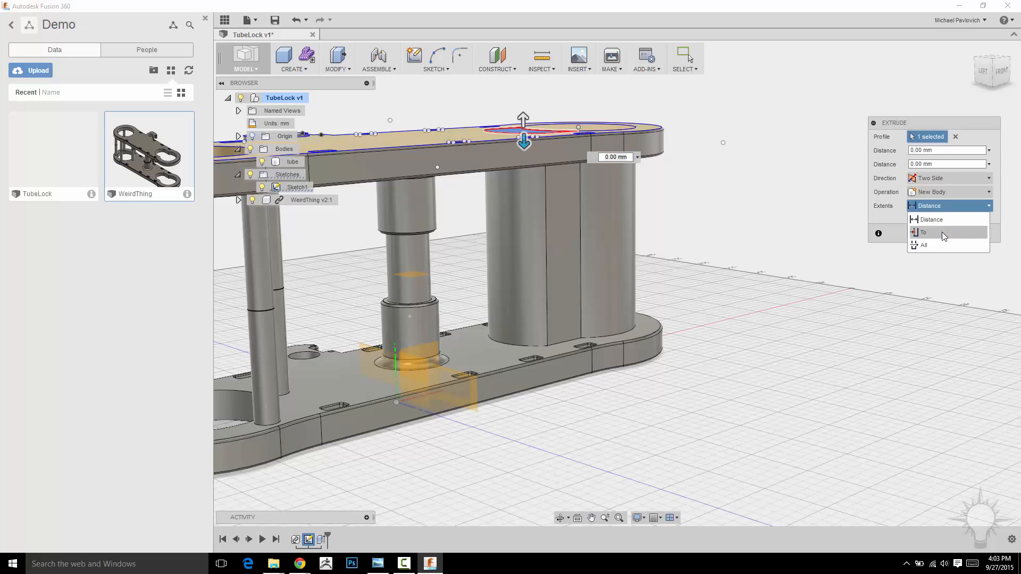
left_click(943, 233)
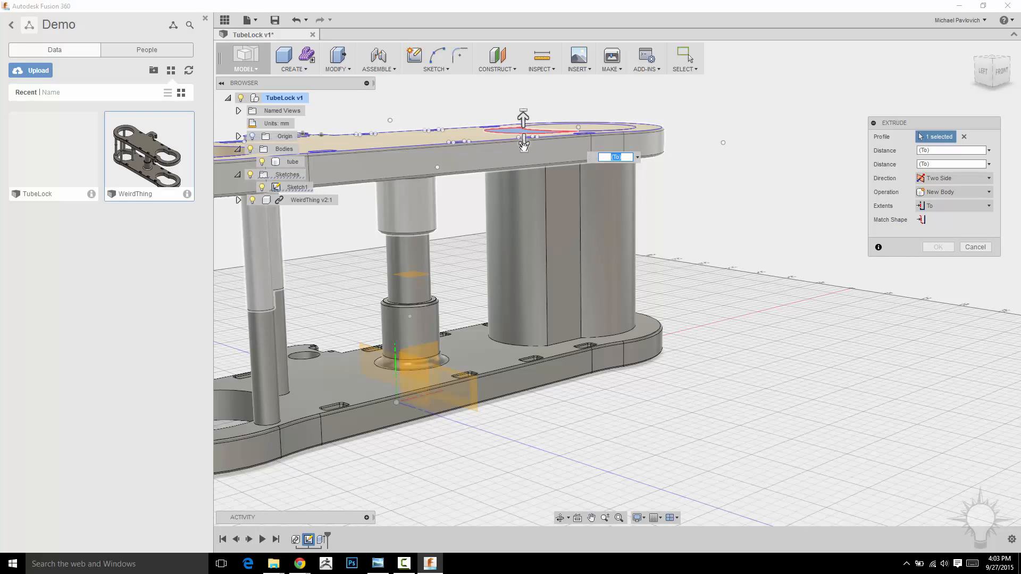
middle_click_drag(547, 174, 541, 353, "shift")
left_click(487, 361)
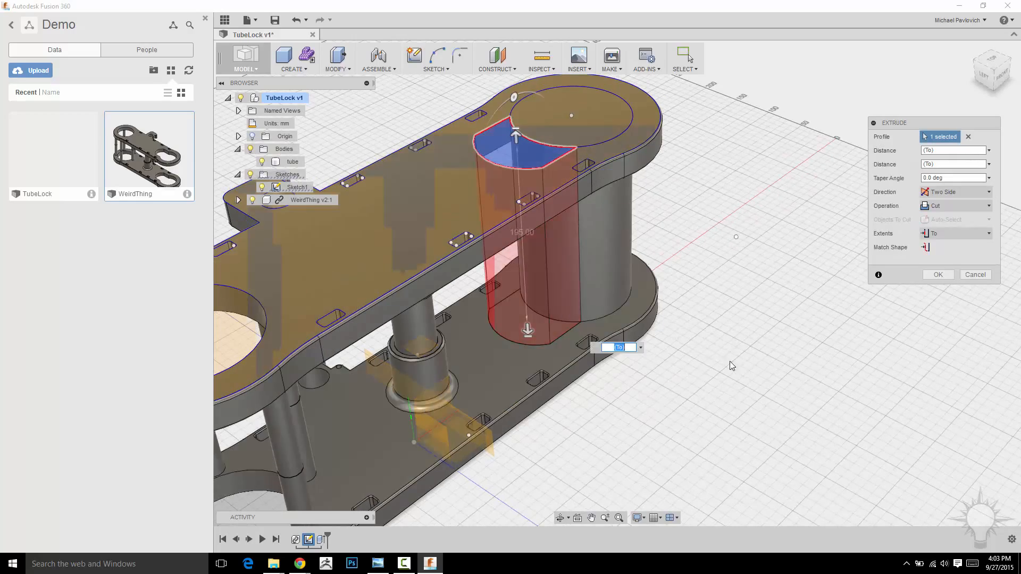
middle_click_drag(731, 362, 703, 260, "shift")
middle_click_drag(659, 198, 741, 221, "shift")
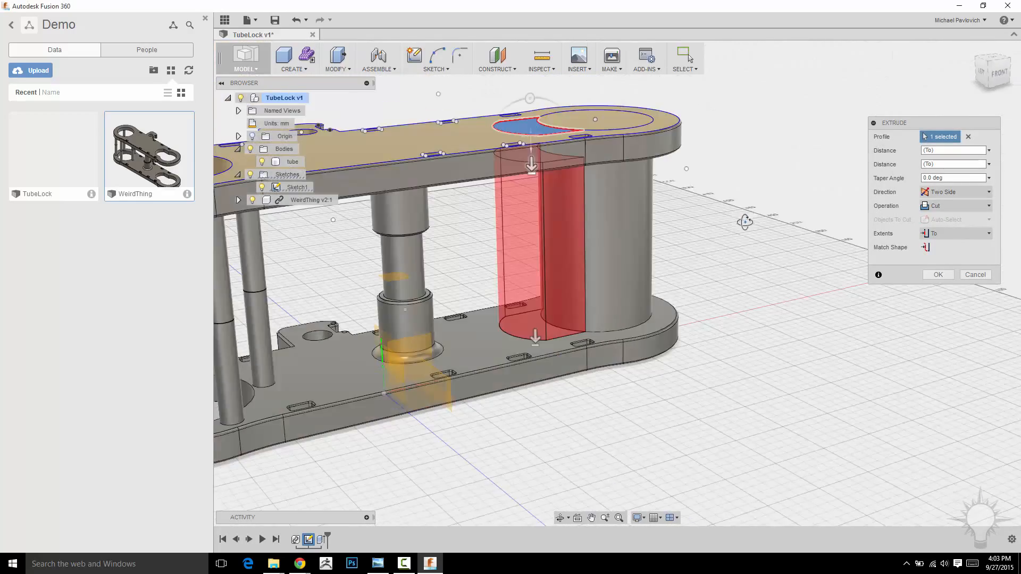
left_click(938, 279)
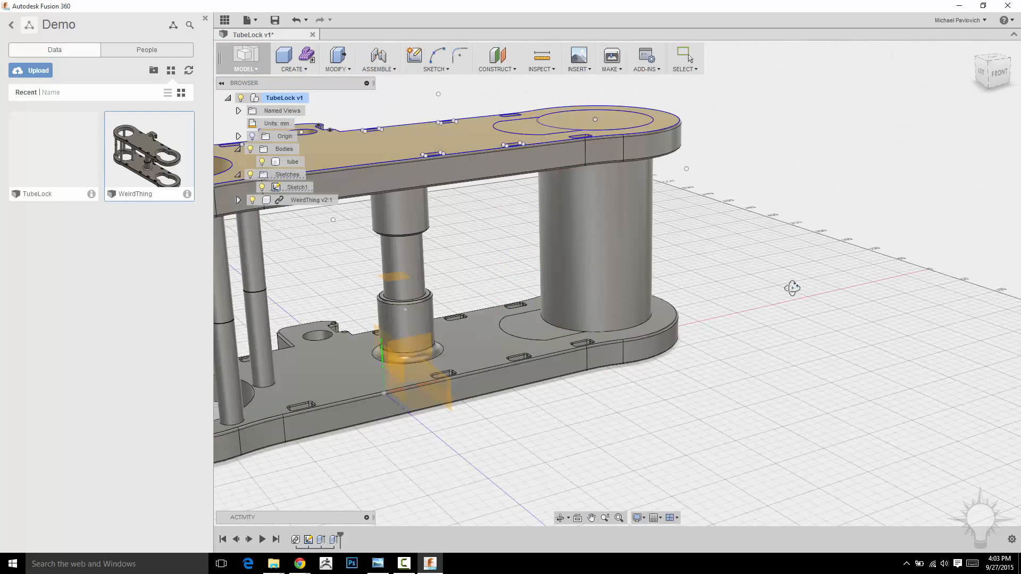
- Hide the WeirdThing component and the keyhole sketch to inspect the tube body
mouse_move(794, 289)
middle_mouse_down("shift")
mouse_move(795, 256)
mouse_move(801, 288)
mouse_move(814, 283)
mouse_move(656, 267)
mouse_move(641, 238)
mouse_move(800, 269)
mouse_move(779, 164)
mouse_move(718, 198)
mouse_move(790, 180)
mouse_move(789, 199)
mouse_move(741, 214)
mouse_move(537, 191)
middle_mouse_up("shift")
left_click(252, 200)
left_click(261, 187)
scroll(675, 205, "up", 1)
middle_click_drag(676, 205, 634, 194, "shift")
middle_click_drag(718, 201, 645, 181, "shift")
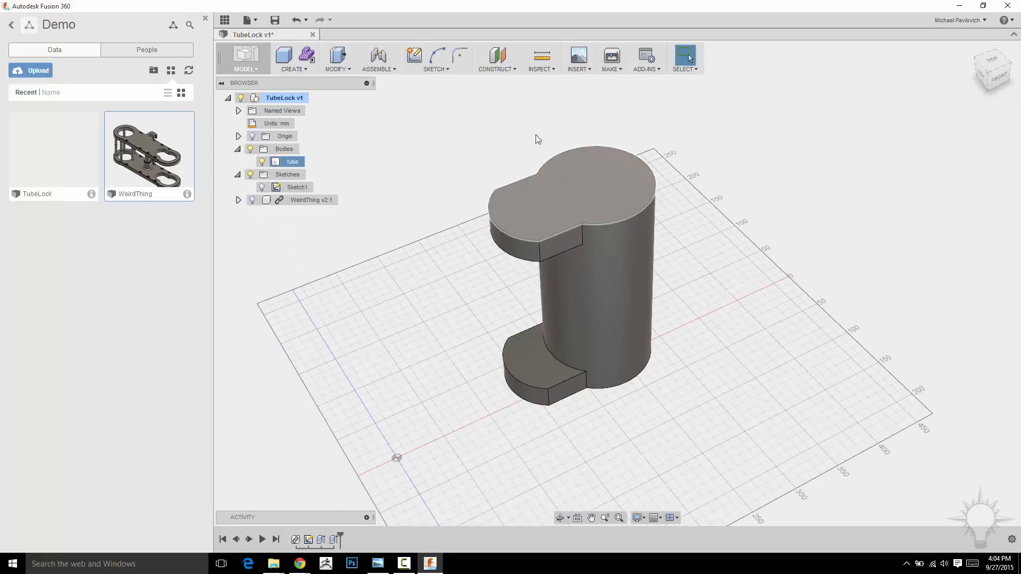
- Show the keyhole sketch and edit it, offsetting the large circle inward to outline the tube's wall
left_click(261, 187)
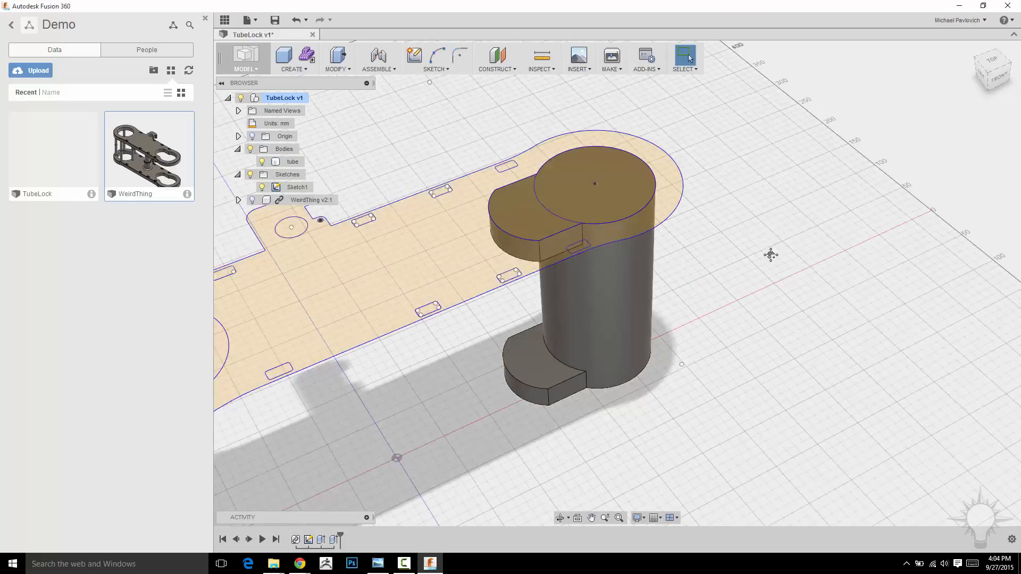
middle_click_drag(770, 256, 759, 277)
middle_click_drag(779, 206, 776, 220, "shift")
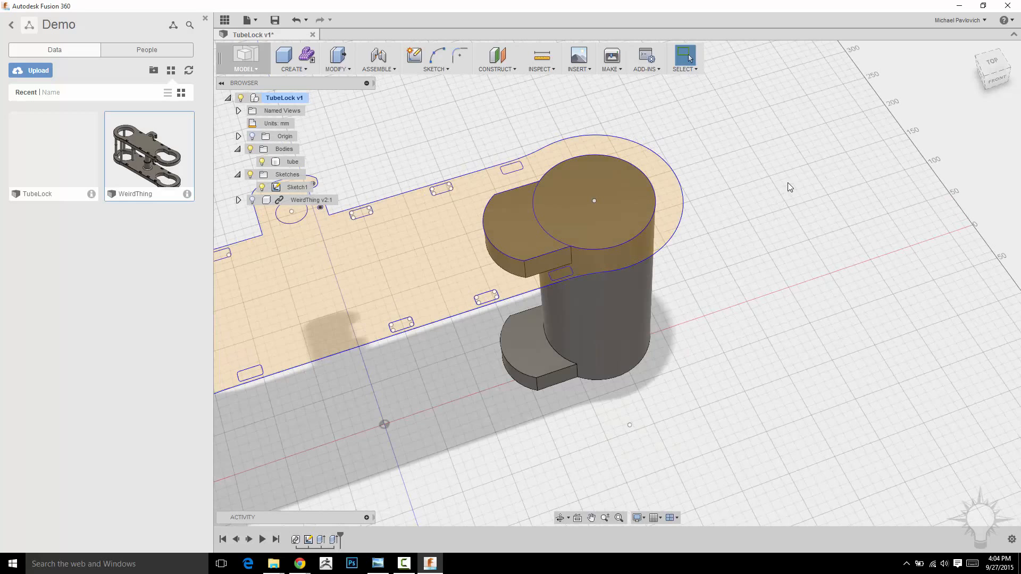
right_click(287, 187)
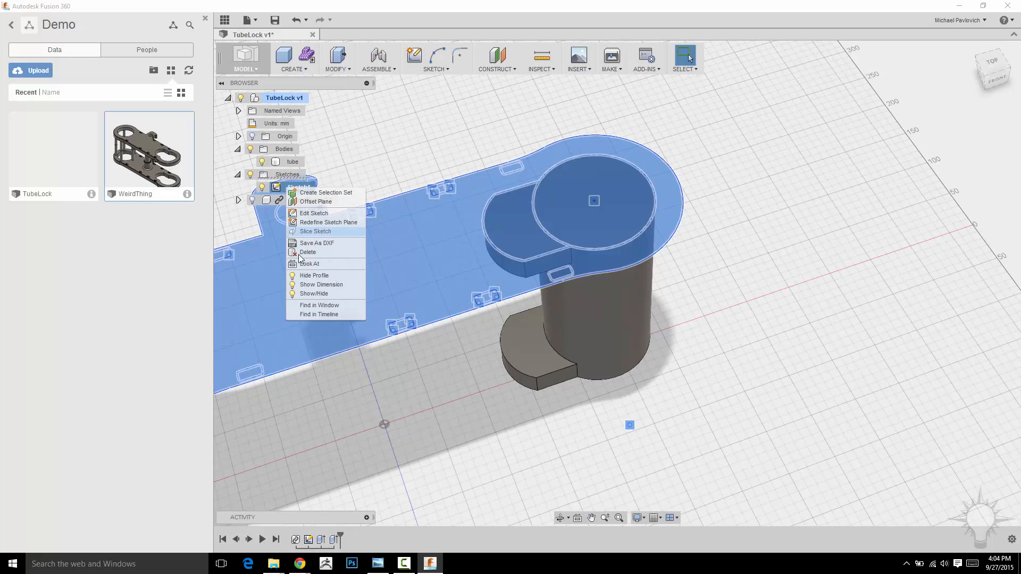
left_click(314, 213)
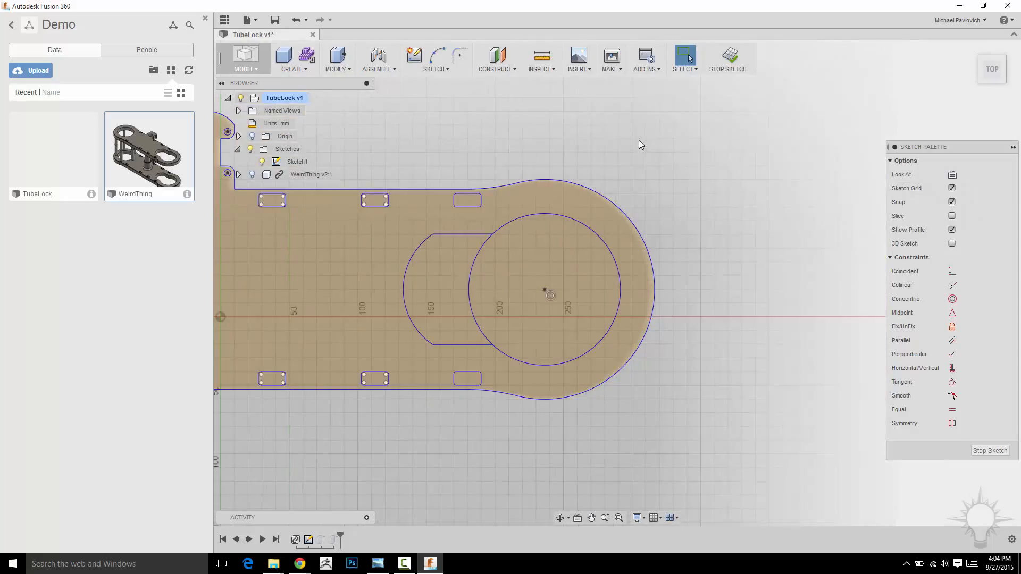
key("o")
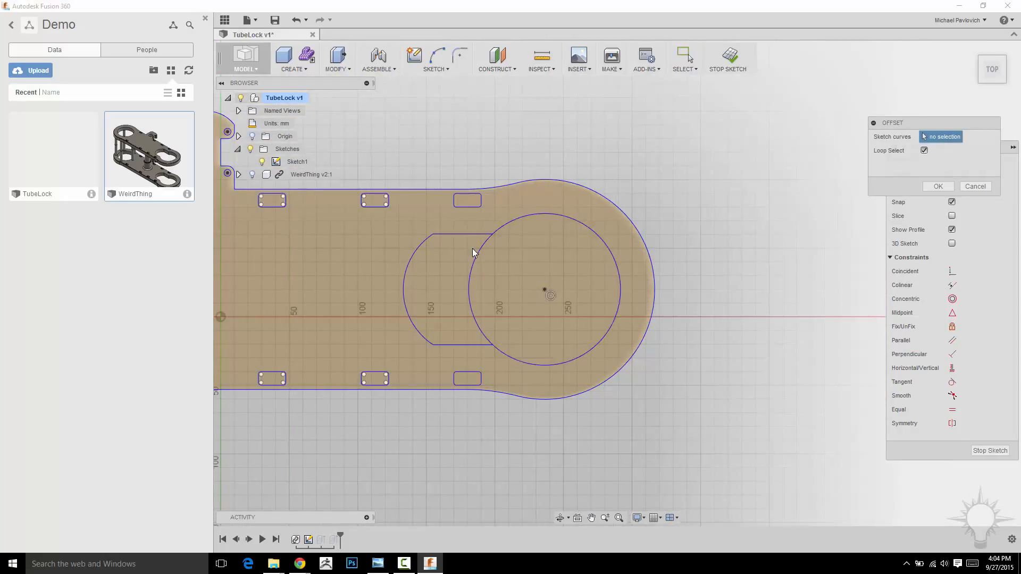
left_click(478, 251)
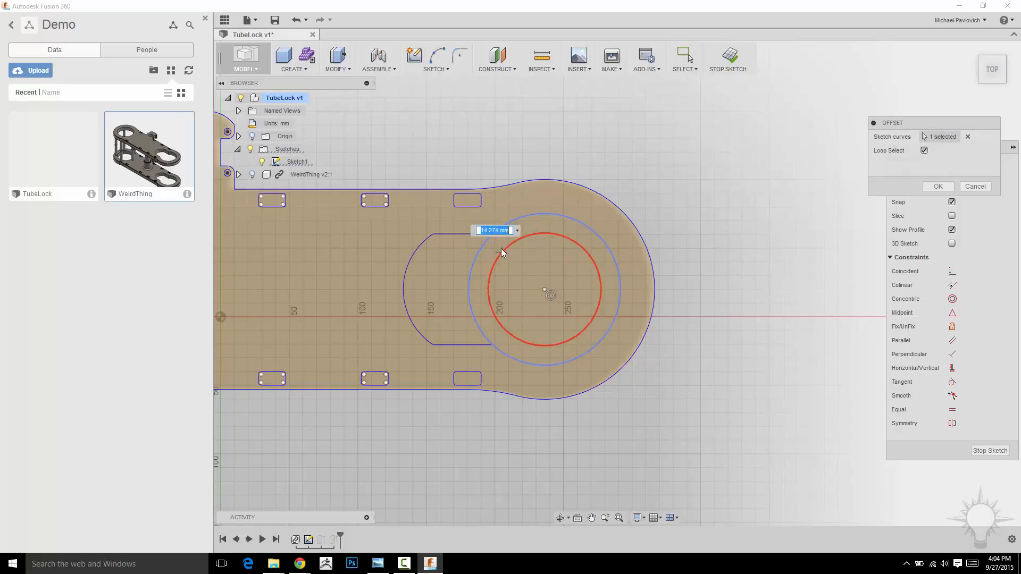
left_click(499, 248)
key("Escape")
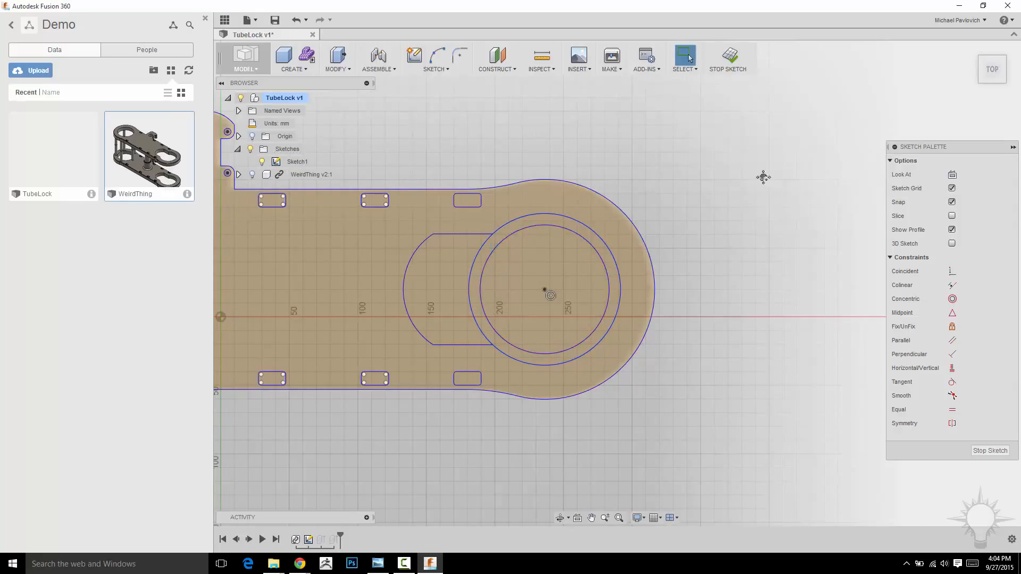
left_click(729, 56)
- Extrude the inner circle's profile as a cut through the tube, with its extent set to the body's bottom face
left_click(615, 189)
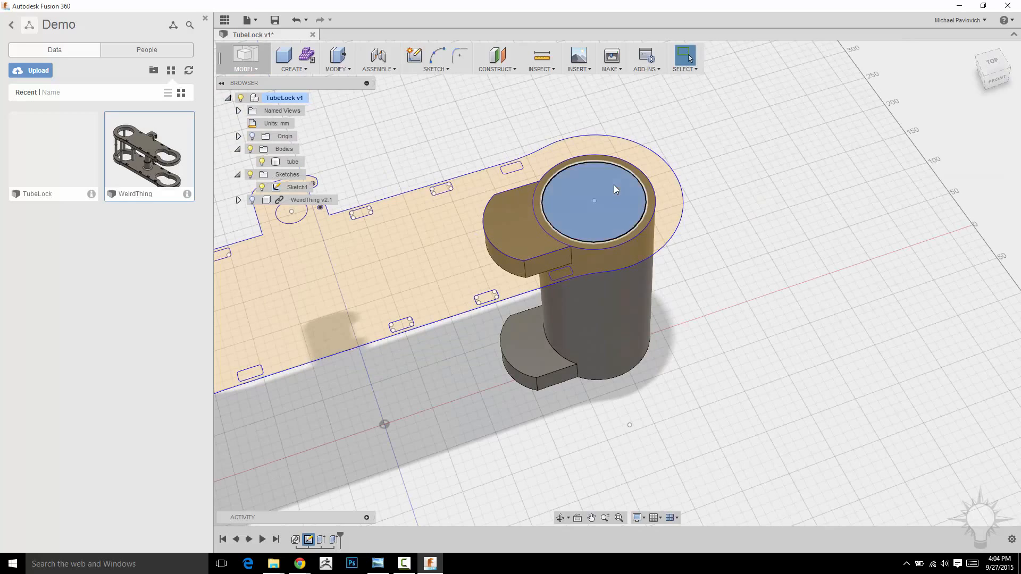
right_click(614, 184)
left_click(655, 146)
left_click_drag(598, 211, 601, 457)
left_click(952, 220)
left_click(937, 246)
middle_click_drag(755, 388, 737, 181)
left_click(617, 436)
left_click(938, 260)
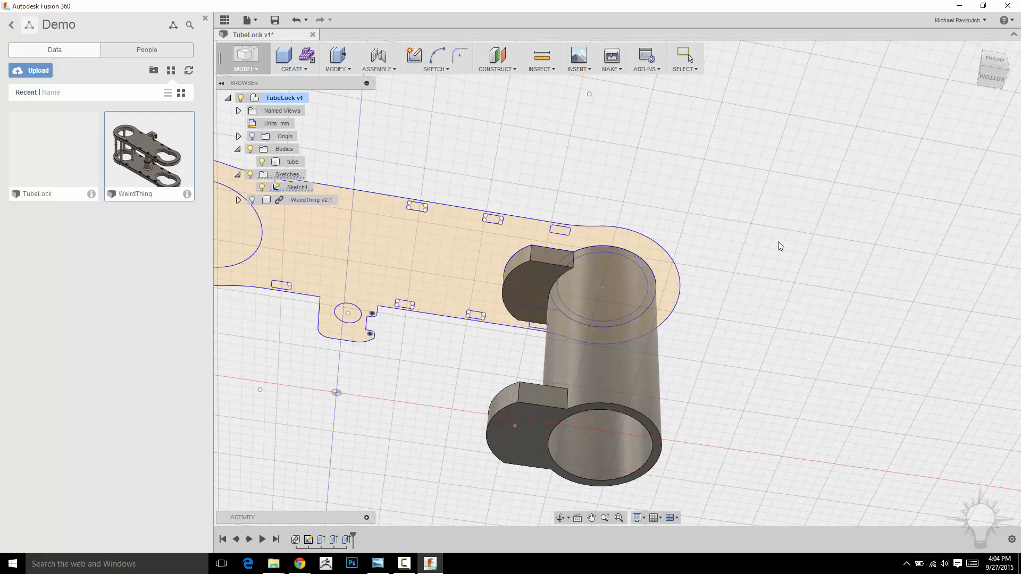
- Hide the sketches and save the design with the version description User Saved
mouse_move(778, 242)
middle_mouse_down("shift")
mouse_move(765, 222)
mouse_move(800, 288)
mouse_move(829, 269)
middle_mouse_up("shift")
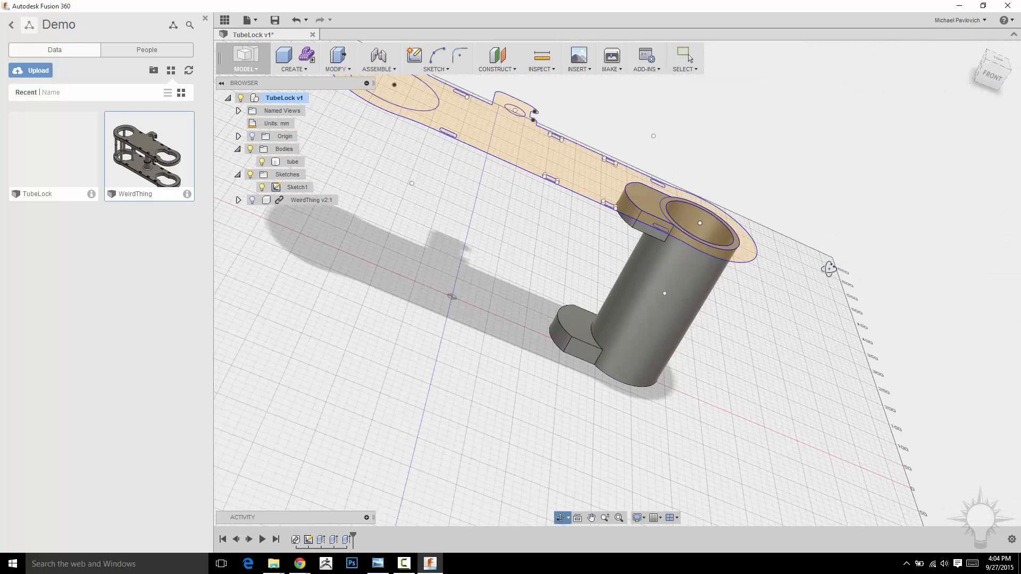
middle_click_drag(549, 183, 745, 205, "shift")
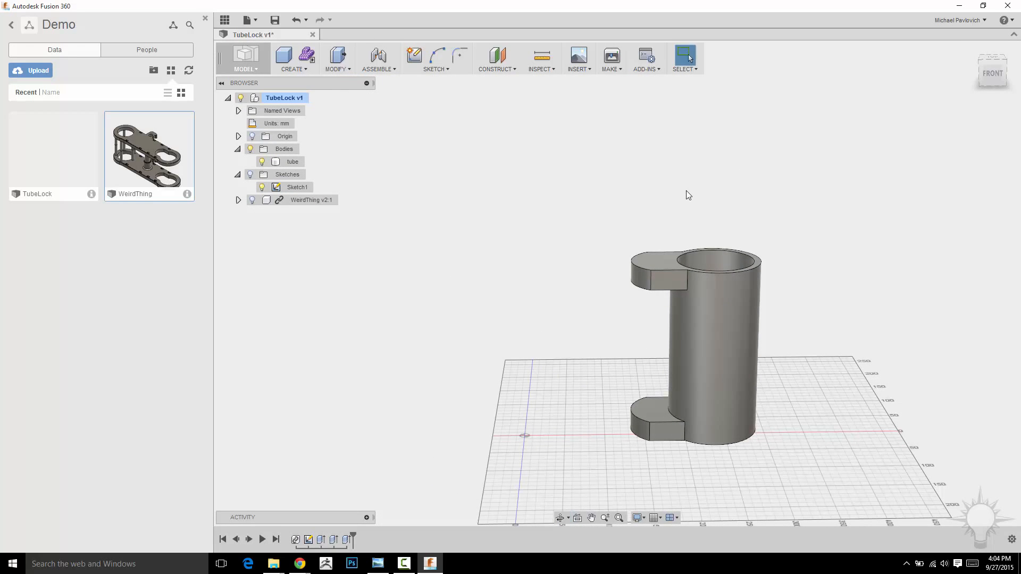
key("ctrl+s")
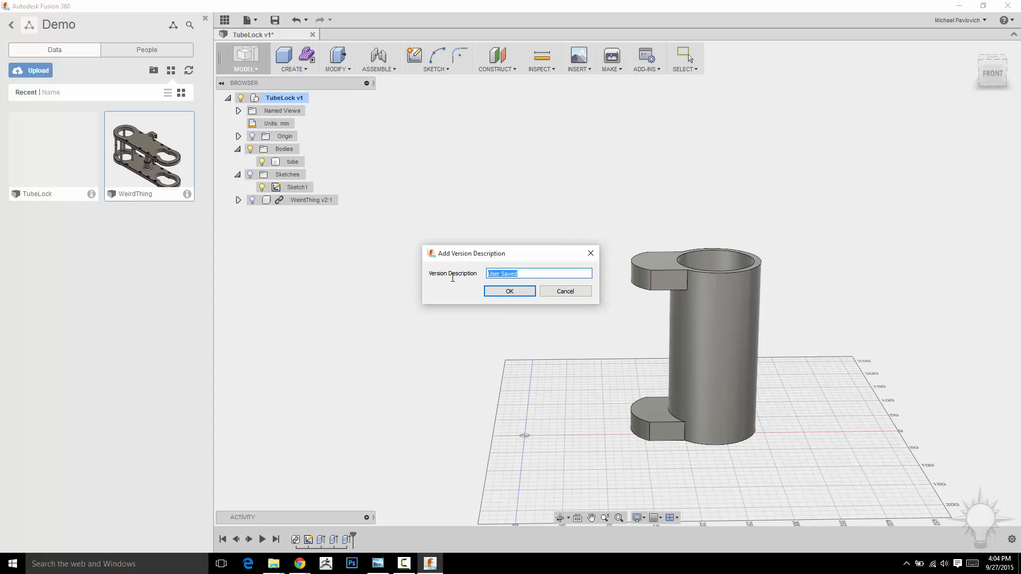
left_click(503, 292)
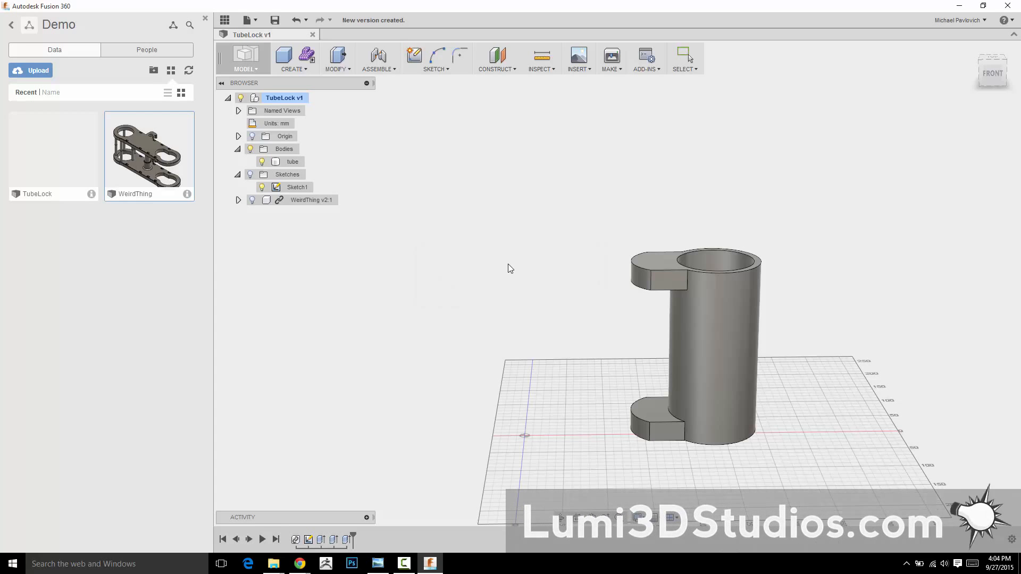